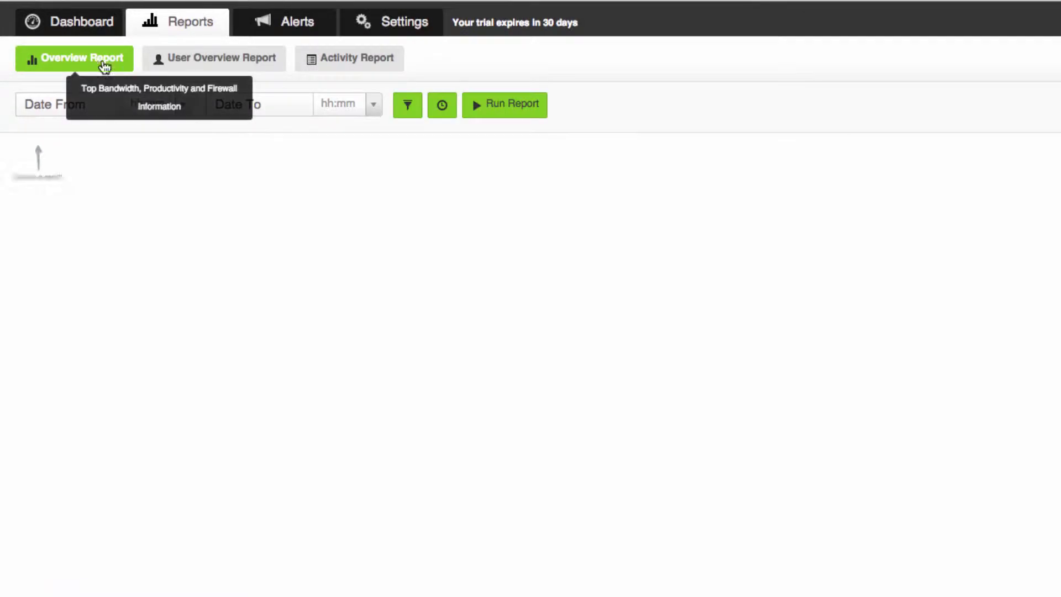
Step: Filter the Overview Report to the Development department, end it on 2015-03-20, and run it
left_click(409, 113)
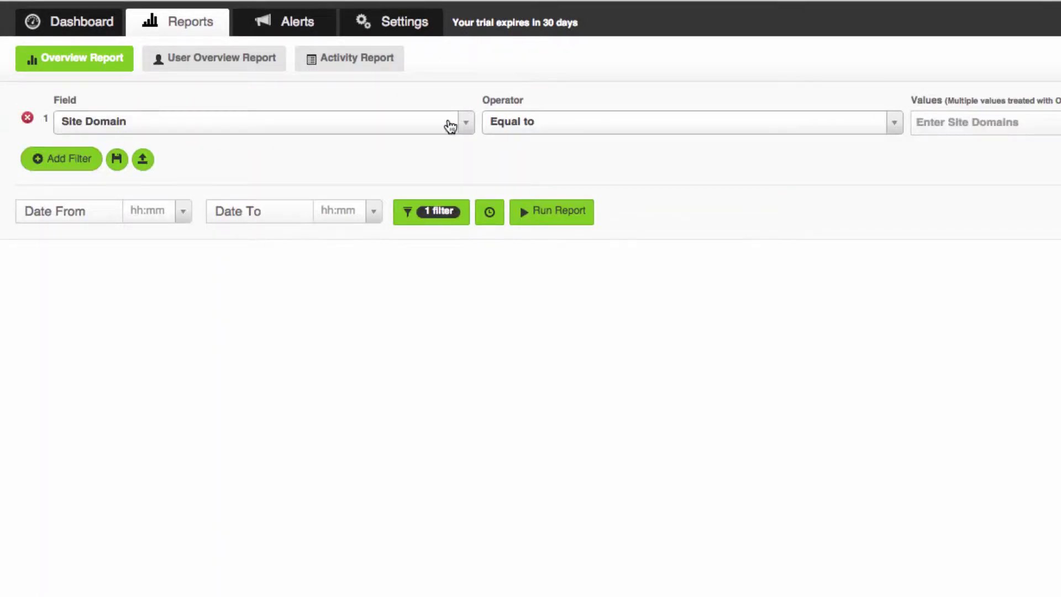
left_click(451, 127)
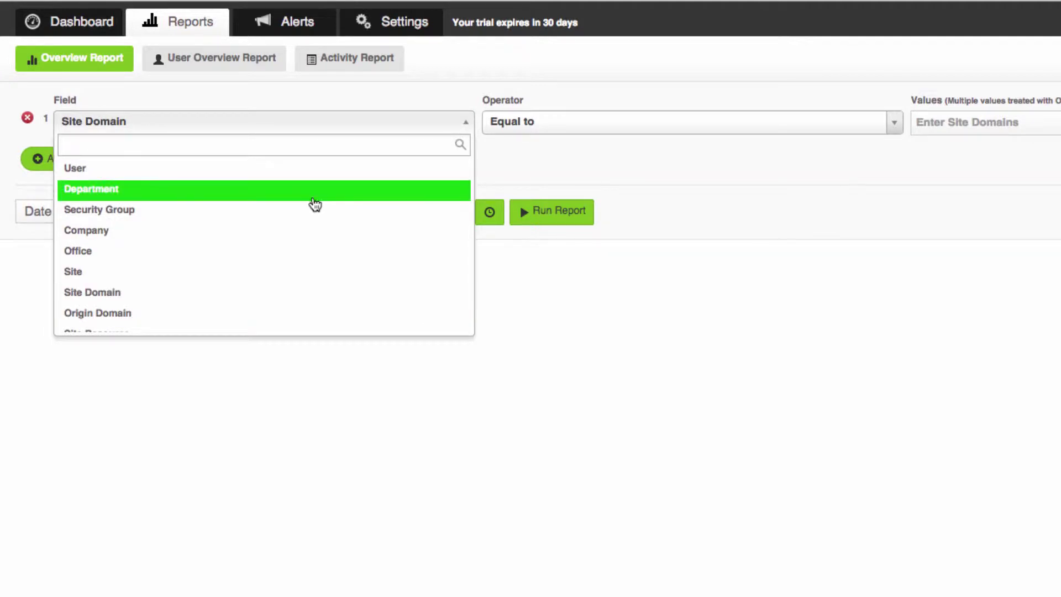
left_click(318, 189)
left_click(959, 126)
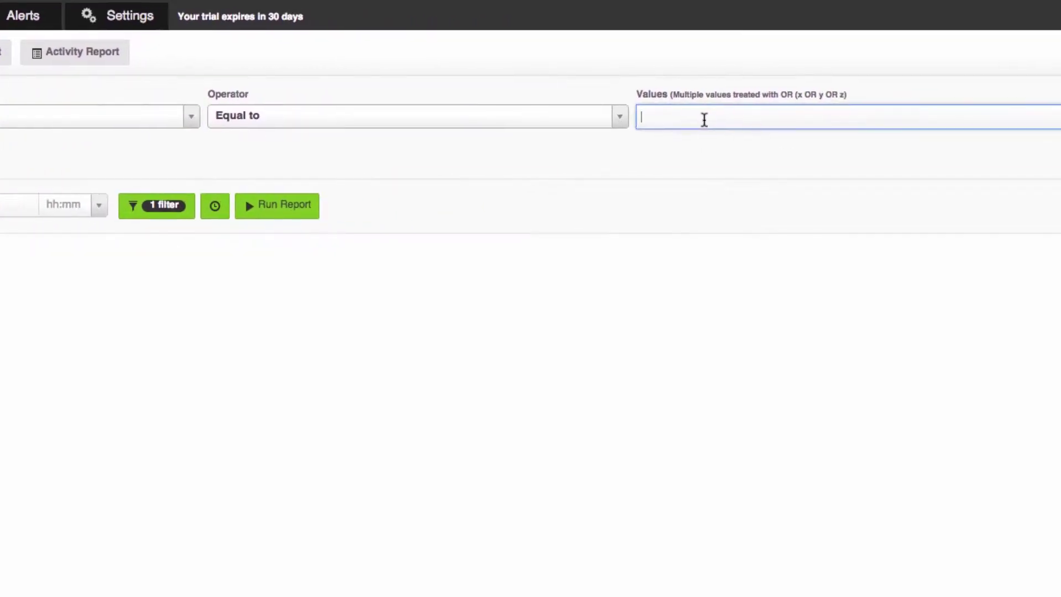
left_click(945, 189)
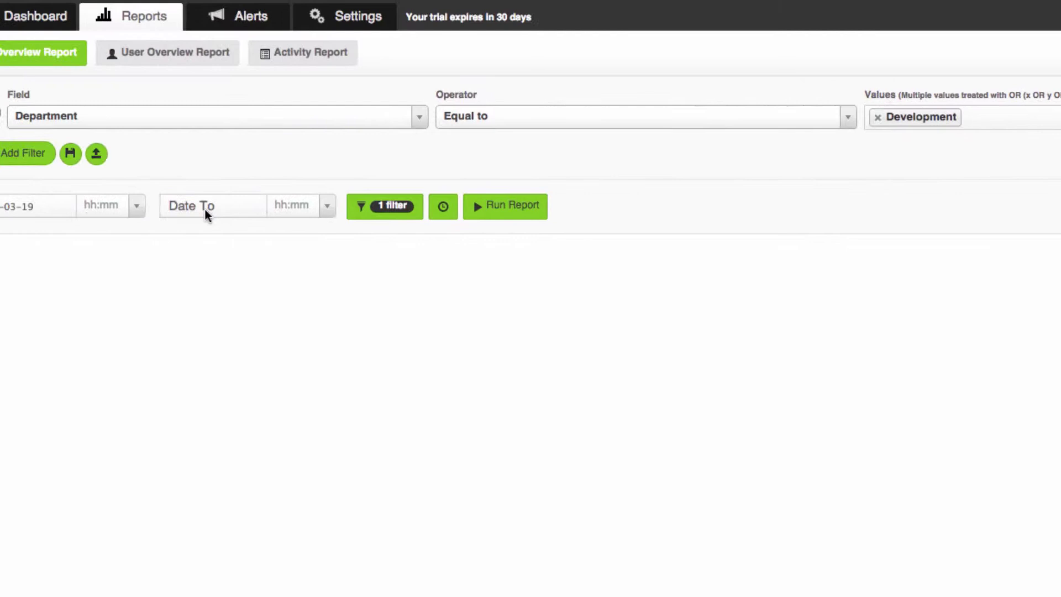
left_click(244, 212)
left_click(326, 337)
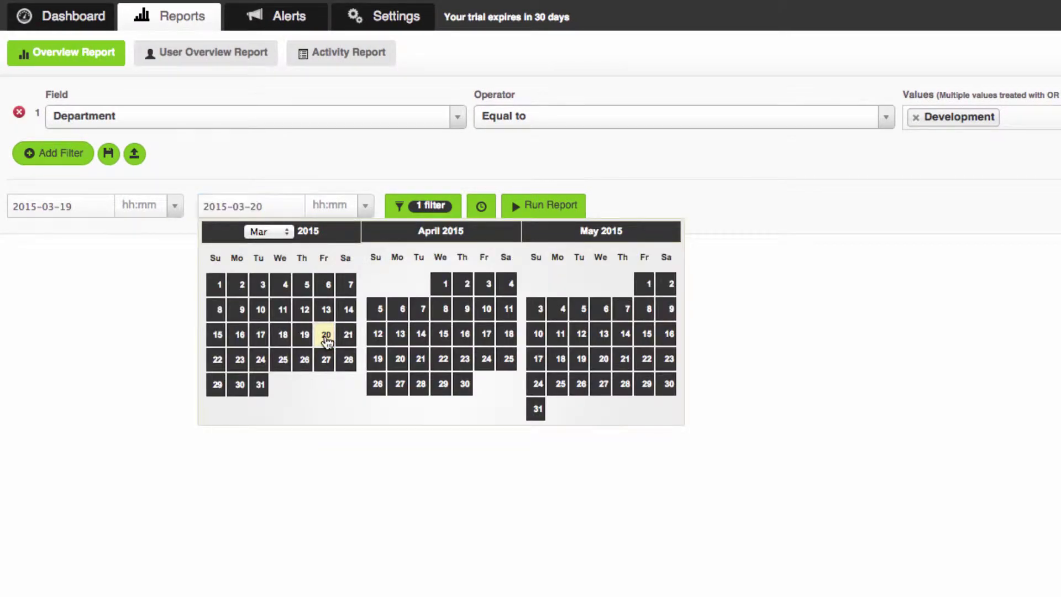
left_click(526, 202)
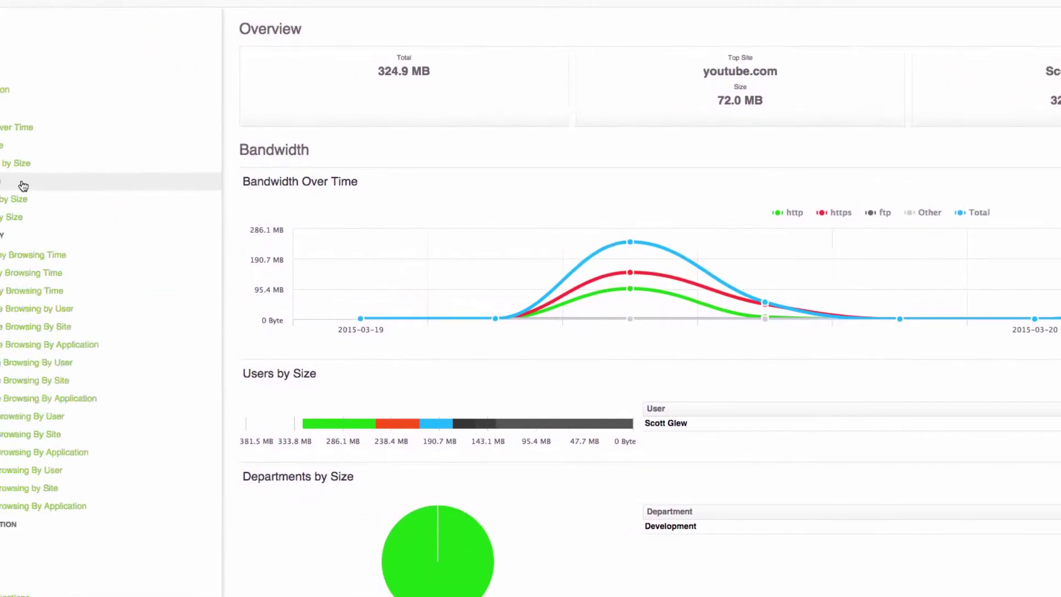
Step: Jump to the Sites By Size section of the Development report
left_click(111, 196)
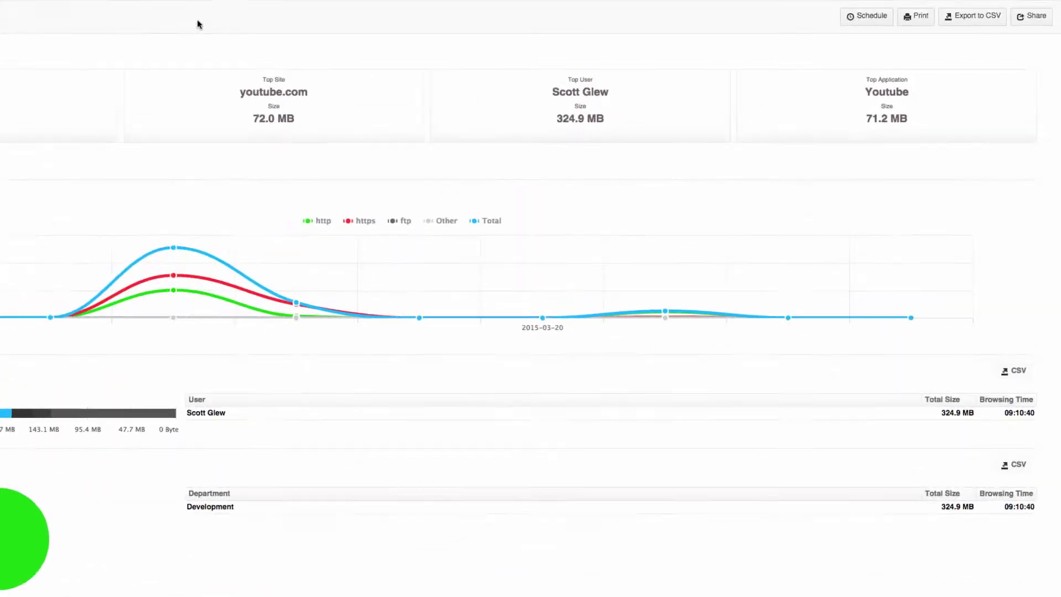
Step: Email the report link to the recipient's address, then open the shared report from that email
left_click(1022, 56)
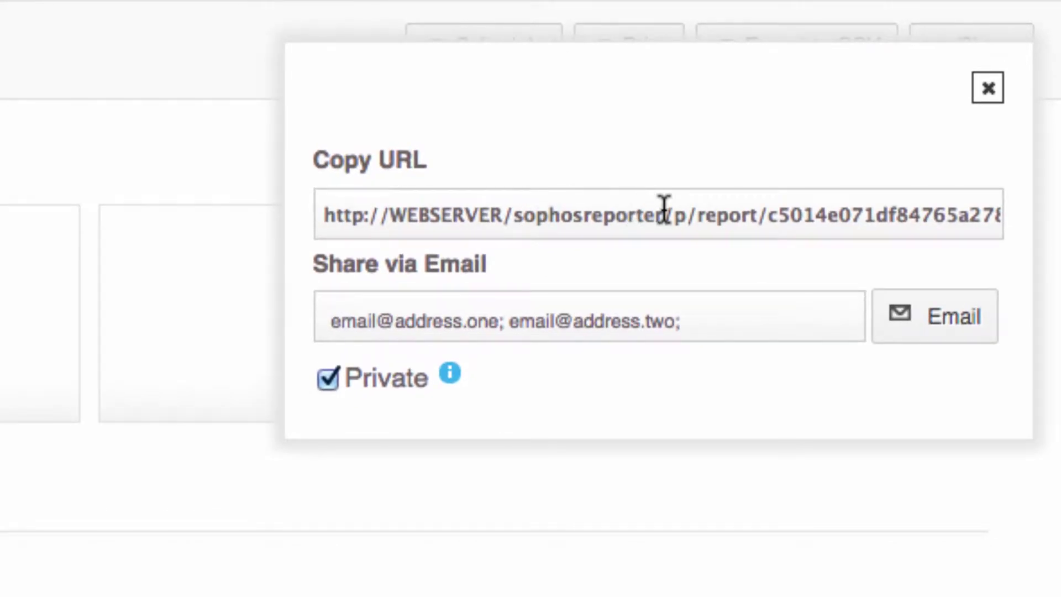
left_click(742, 315)
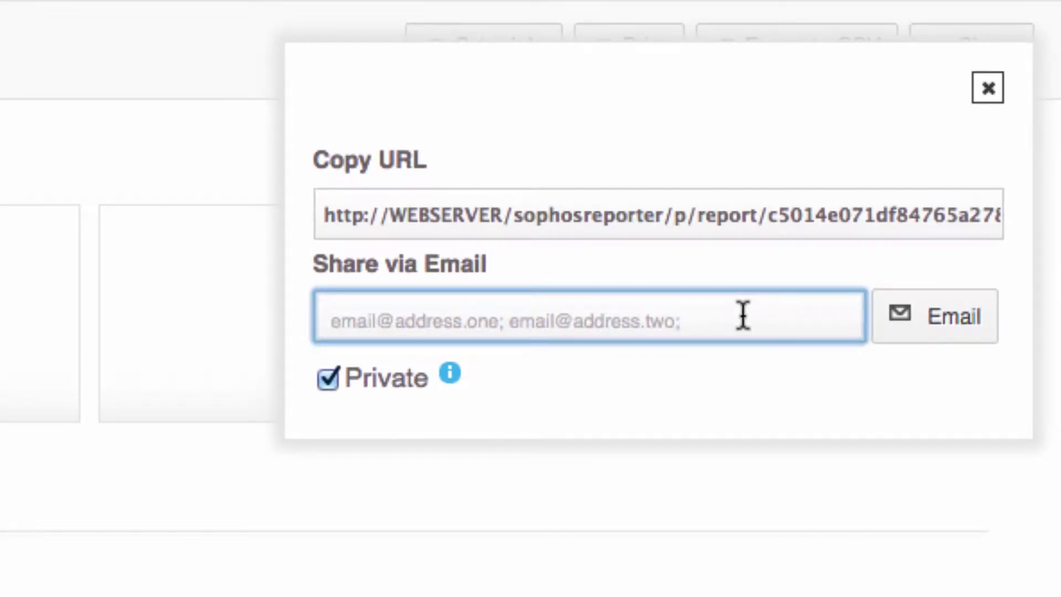
left_click(932, 332)
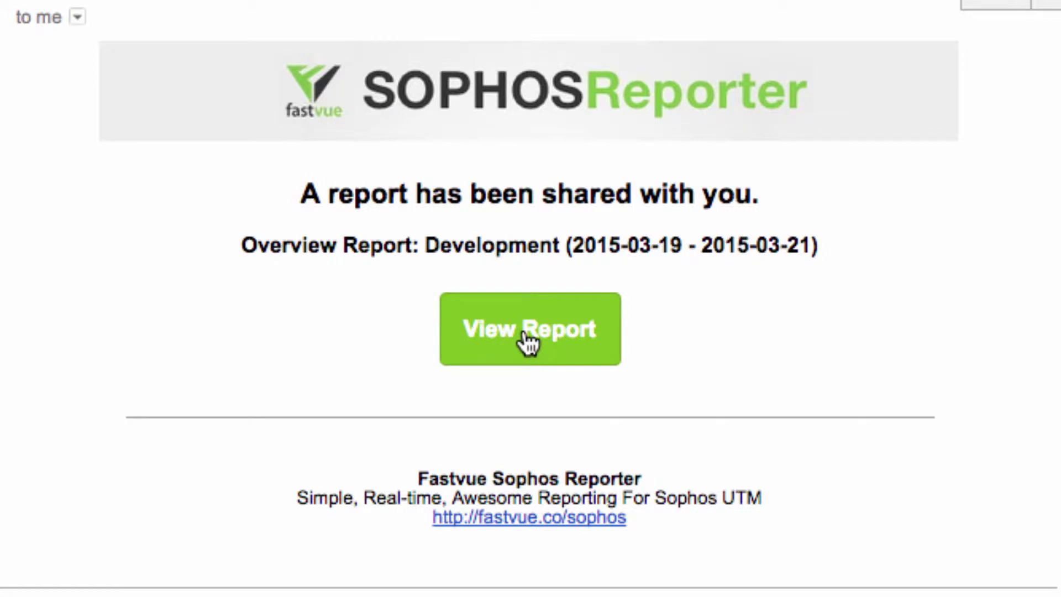
left_click(527, 340)
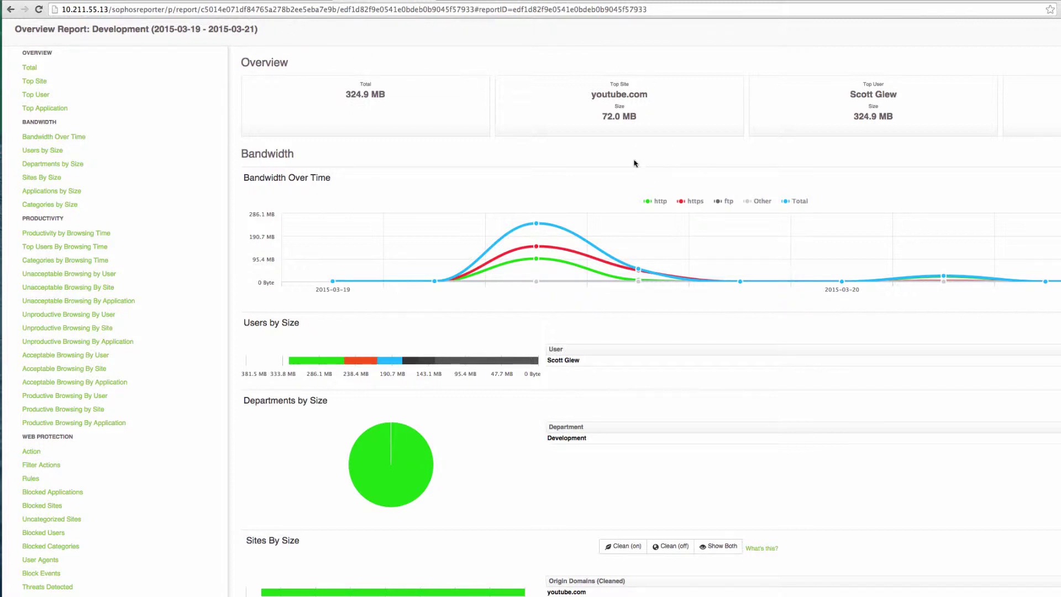
Step: Scroll down to youtube.com in the shared report's Sites By Size list
scroll(636, 164, "down", 10)
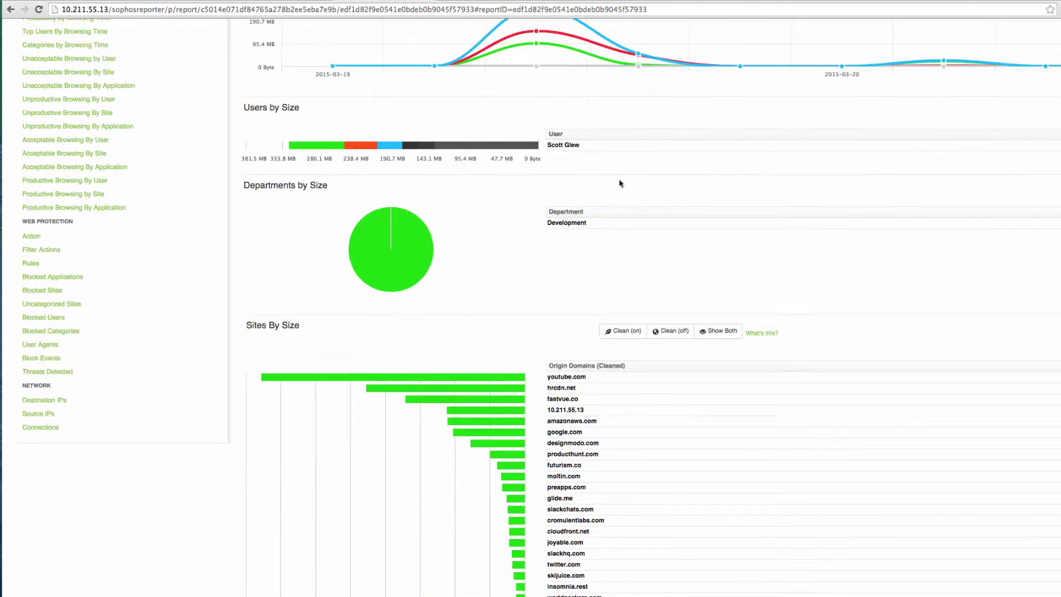
scroll(614, 183, "down", 7)
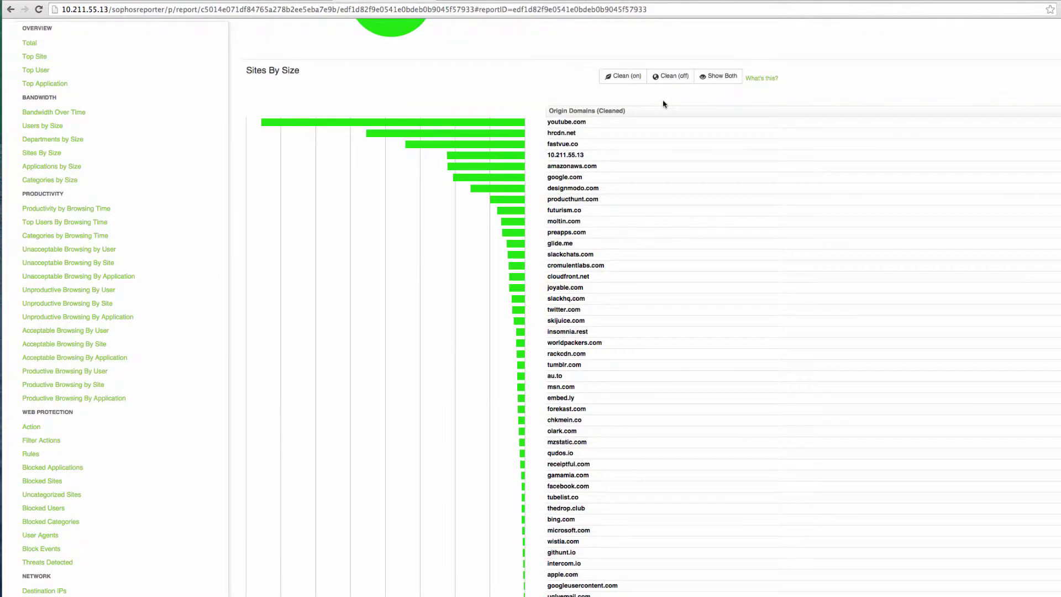
mouse_move(641, 124)
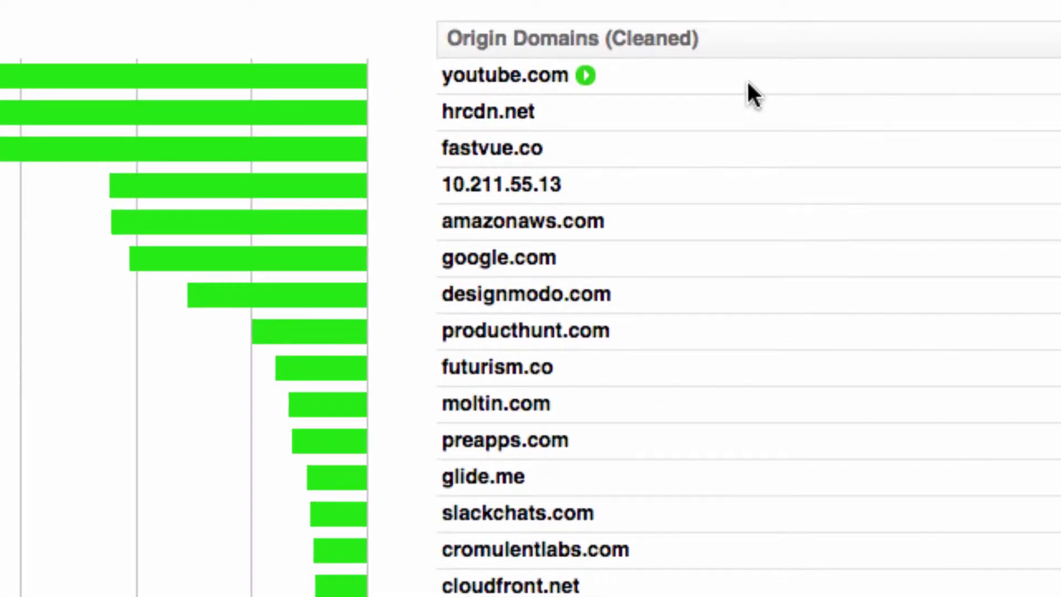
Step: Open a youtube.com Activity Report, then expand and collapse its 13:00 and 16:00 sessions
left_click(587, 74)
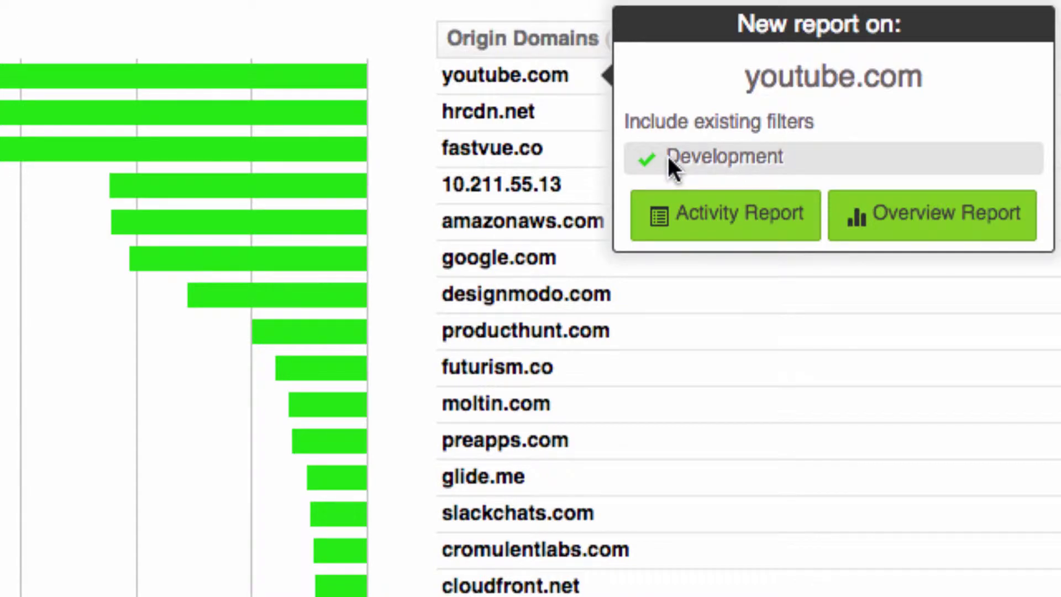
left_click(747, 218)
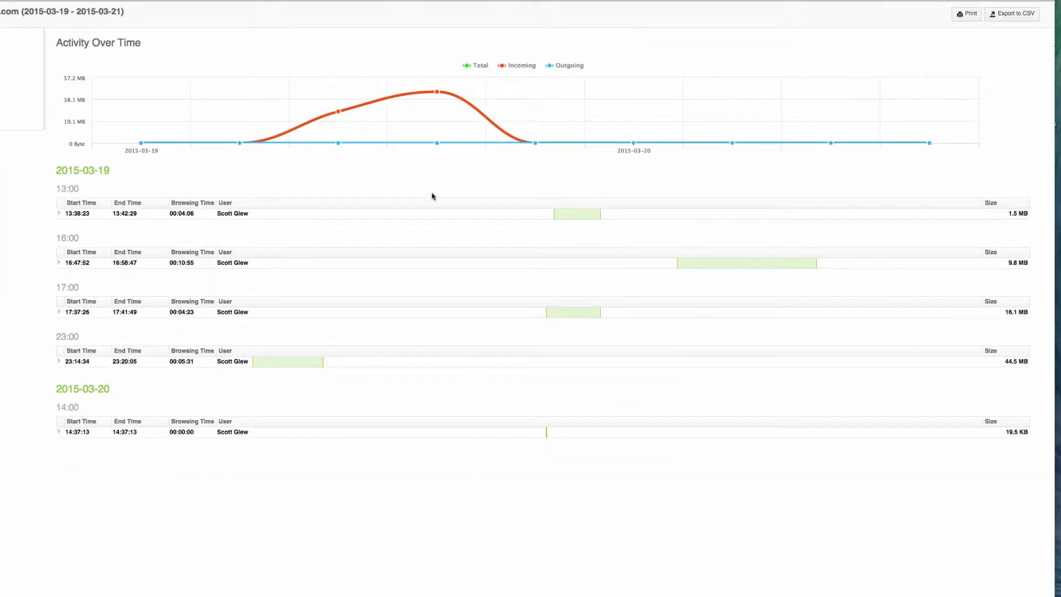
left_click(436, 218)
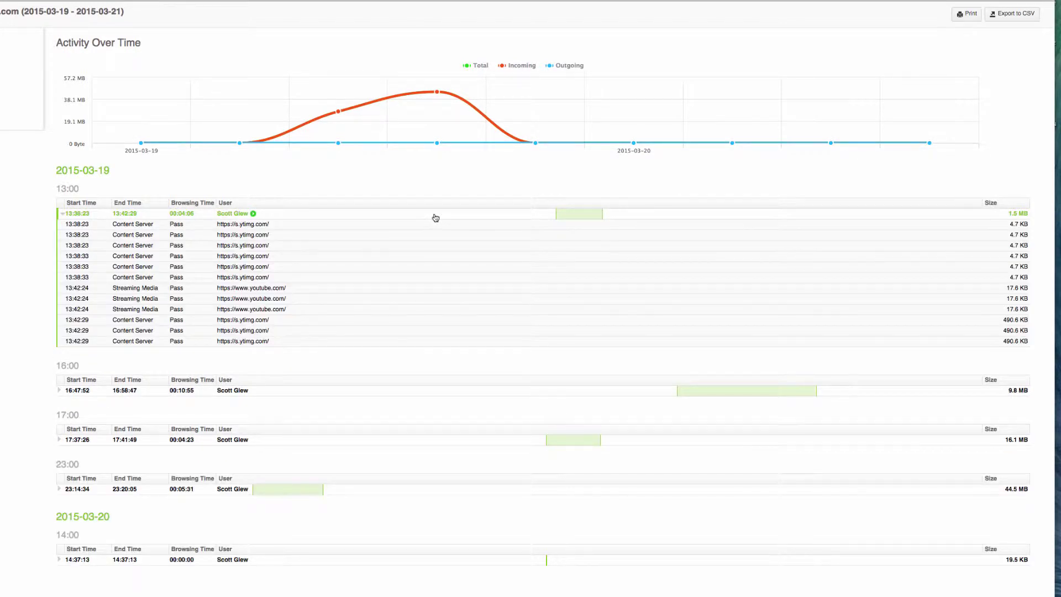
left_click(435, 218)
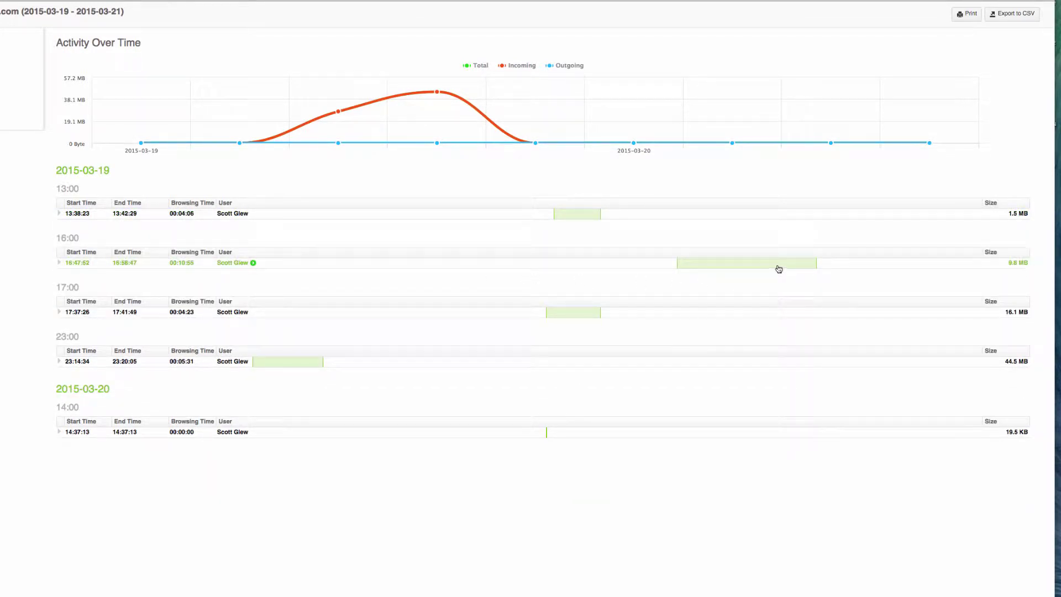
left_click(755, 268)
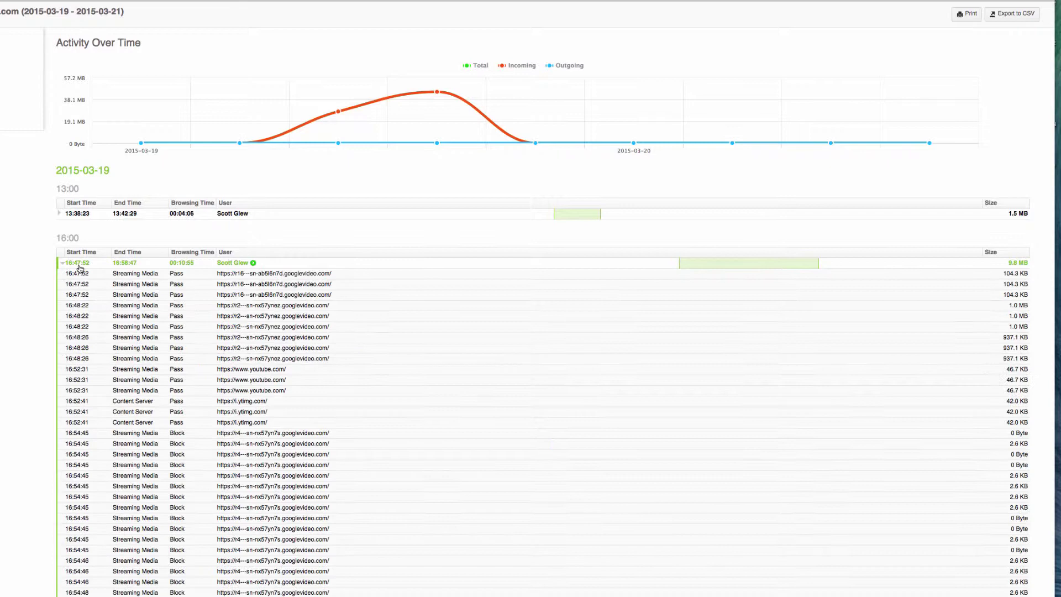
left_click(296, 264)
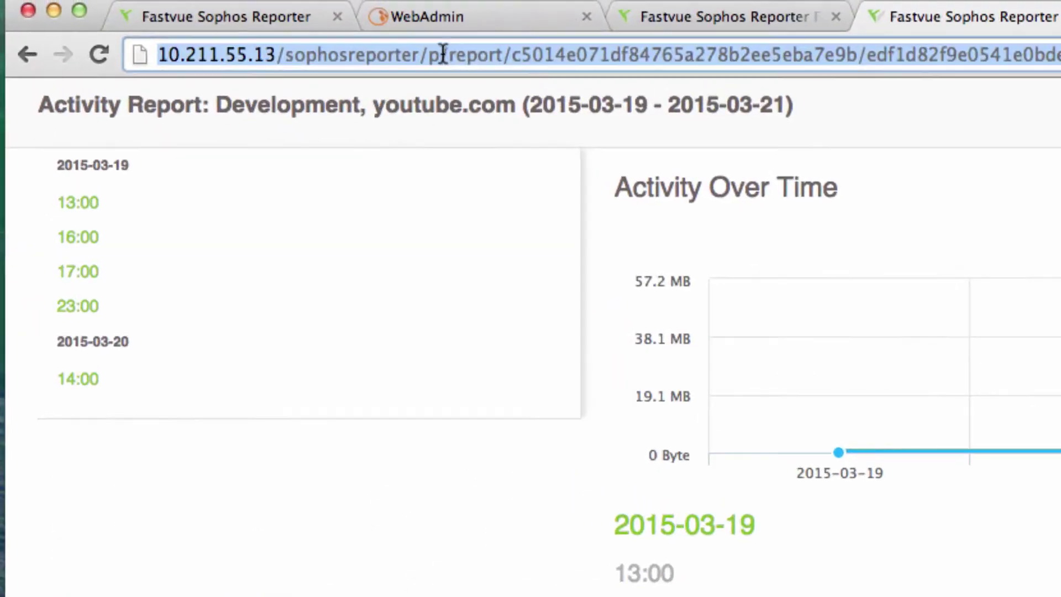
Step: Delete the p/report tail from the address and load the sophosreporter root
left_click_drag(428, 55, 445, 55)
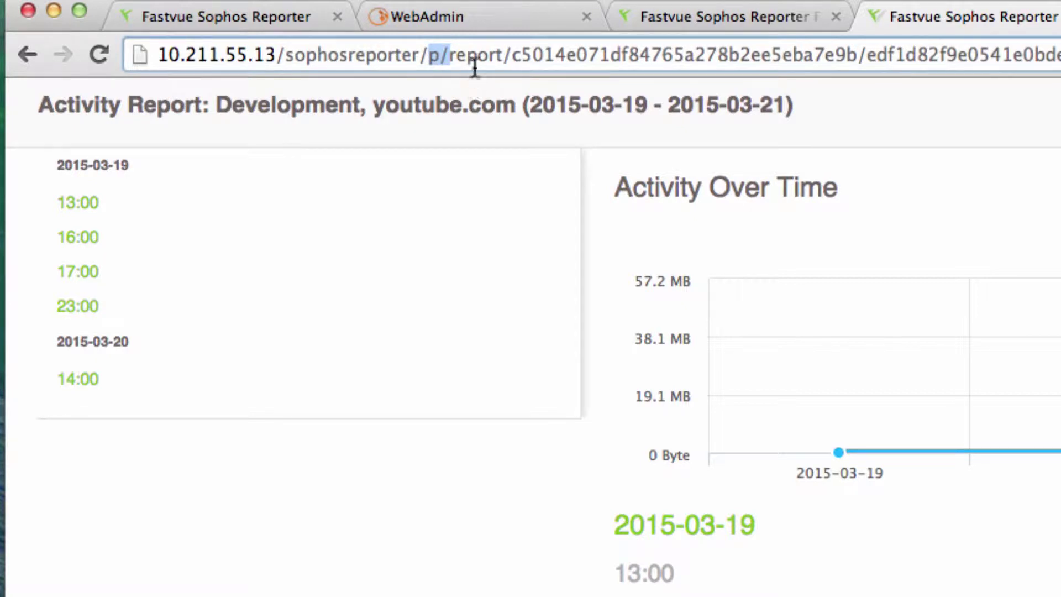
left_click(357, 51)
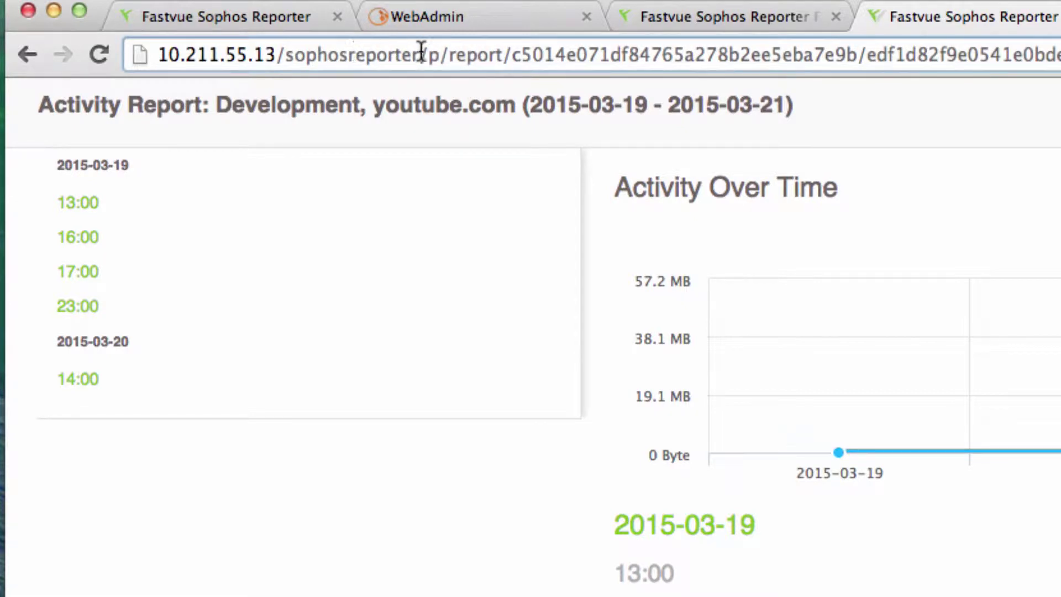
left_click_drag(428, 54, 1059, 58)
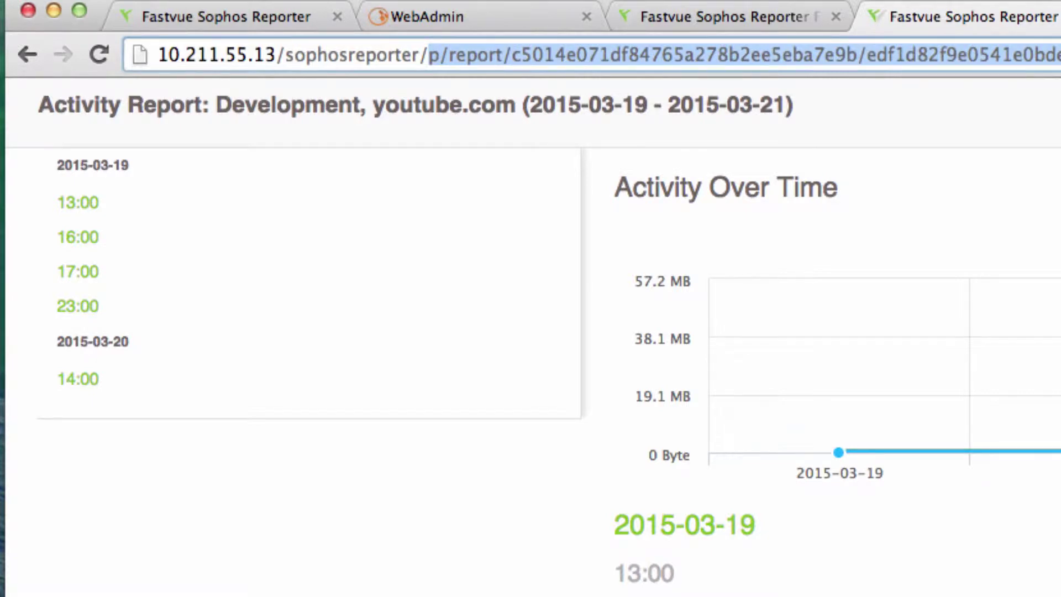
key("BackSpace")
key("Return")
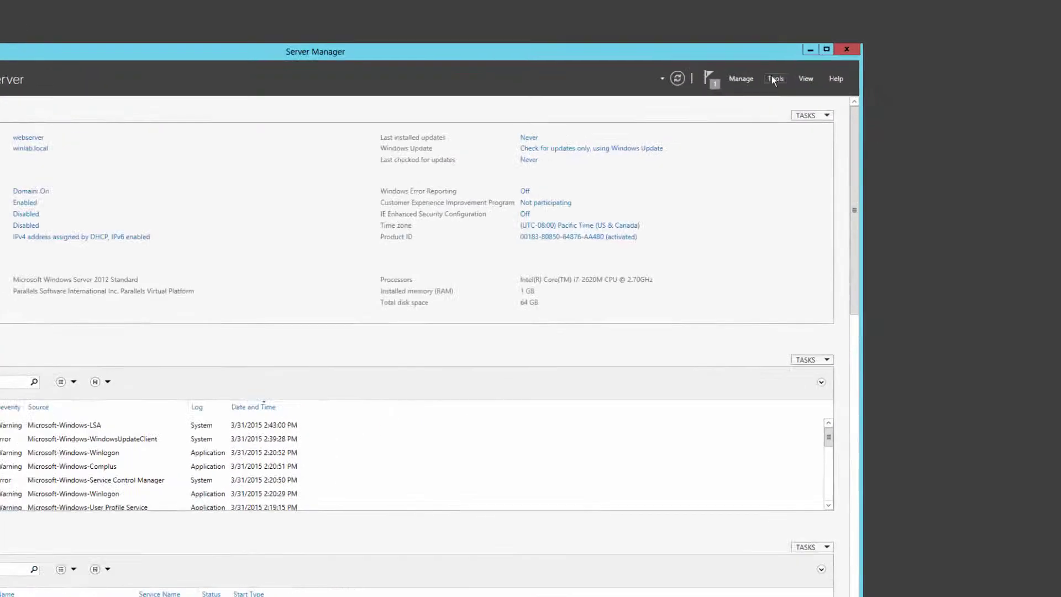
Step: Launch Computer Management and show the local groups list
left_click(828, 91)
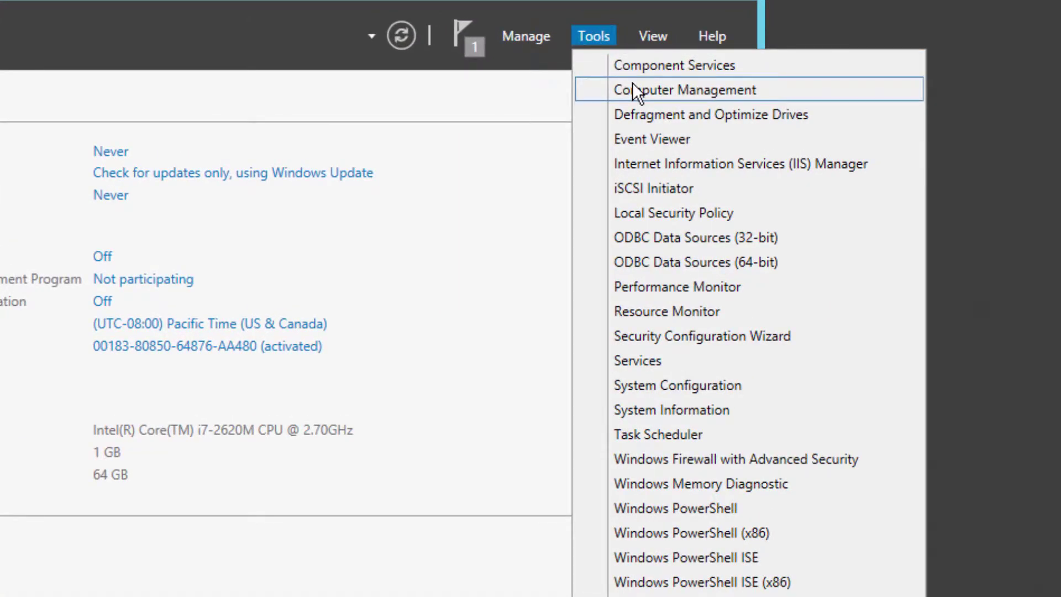
left_click(632, 83)
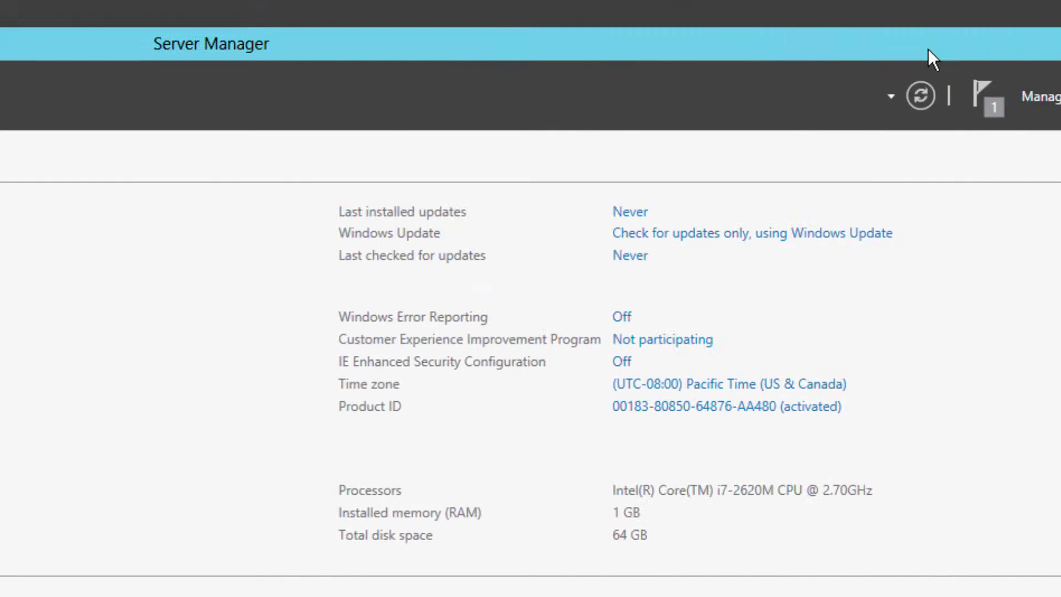
left_click(111, 204)
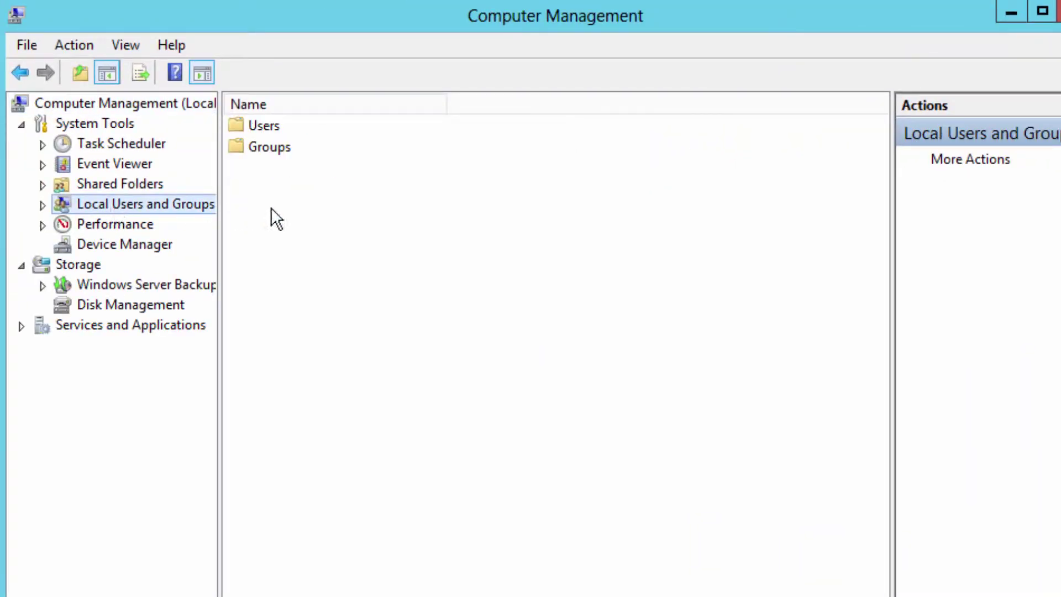
double_click(282, 149)
Step: Start a new local group named Fastvue Admins with Domain Admins as its member
right_click(340, 435)
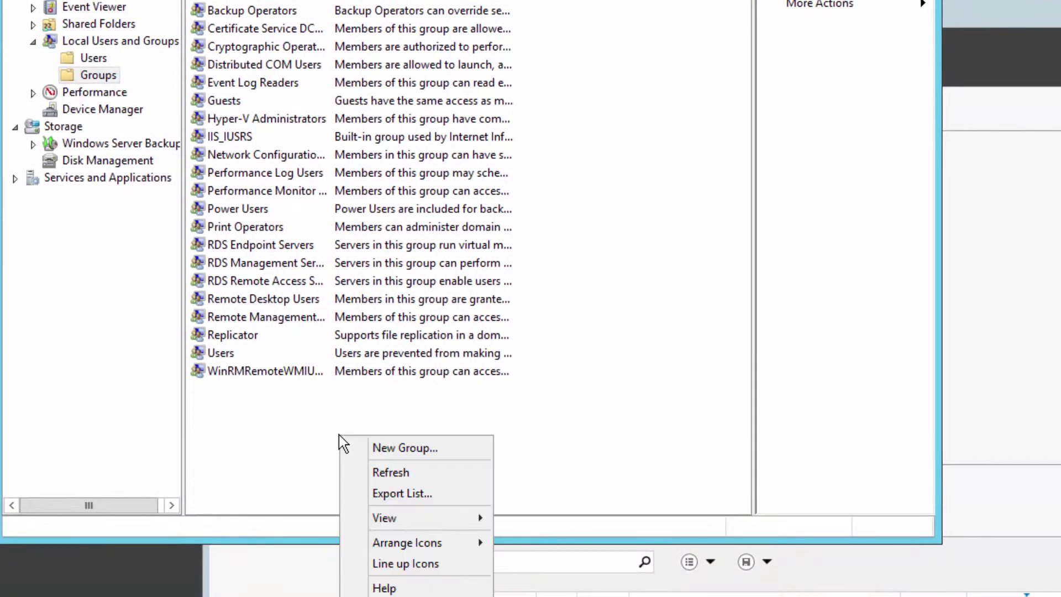
left_click(387, 448)
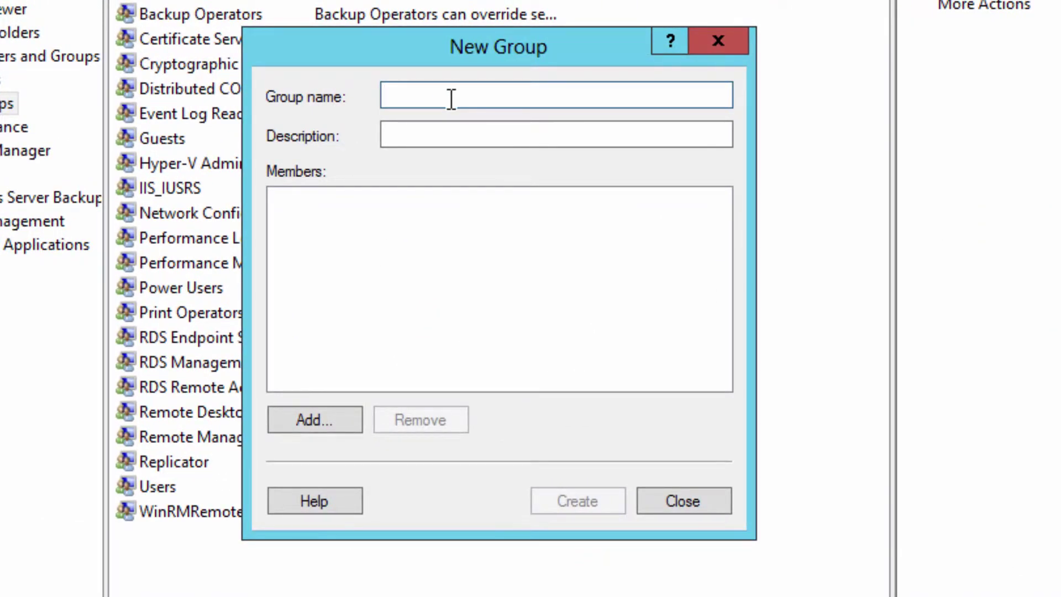
type("Fastvue Admins")
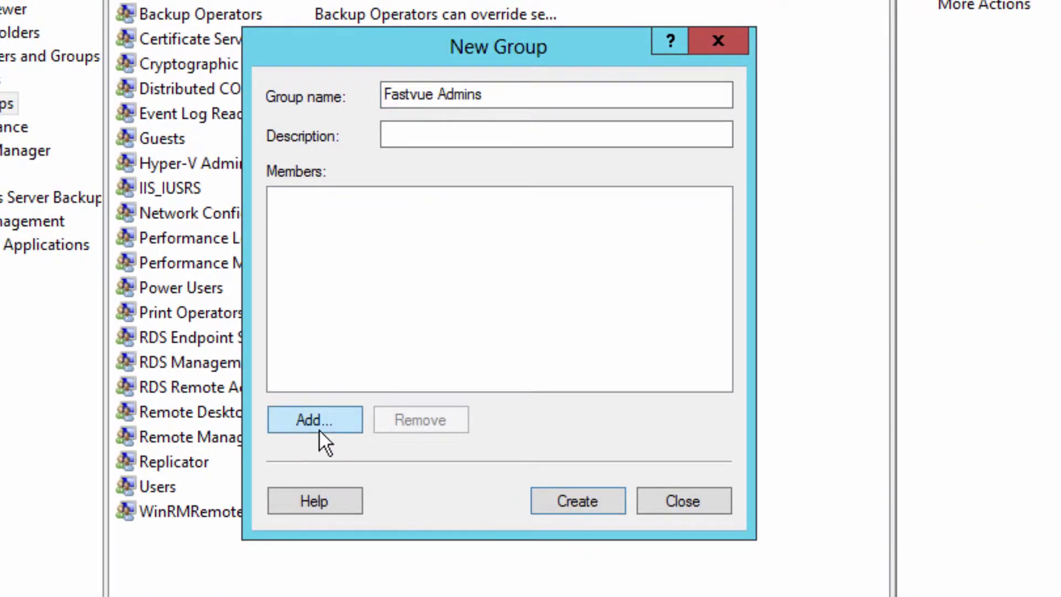
left_click(319, 426)
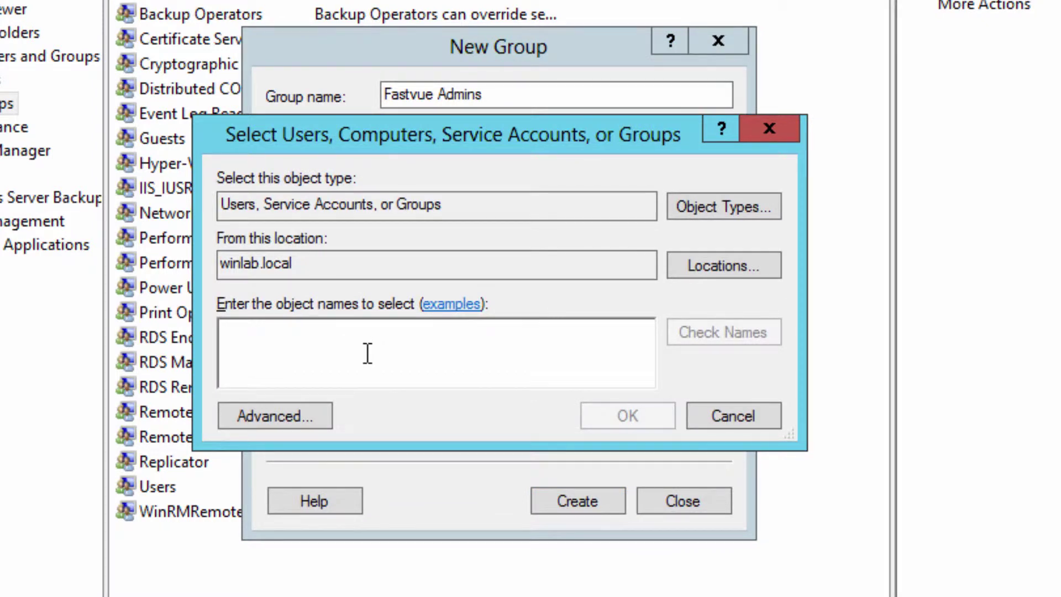
type("d")
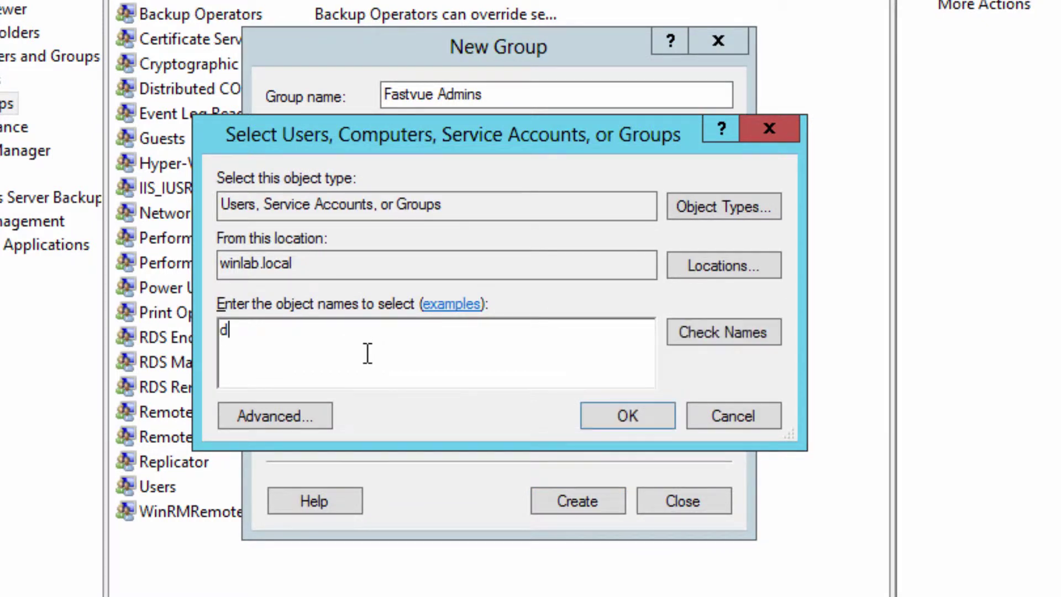
type("omain admins")
left_click(714, 333)
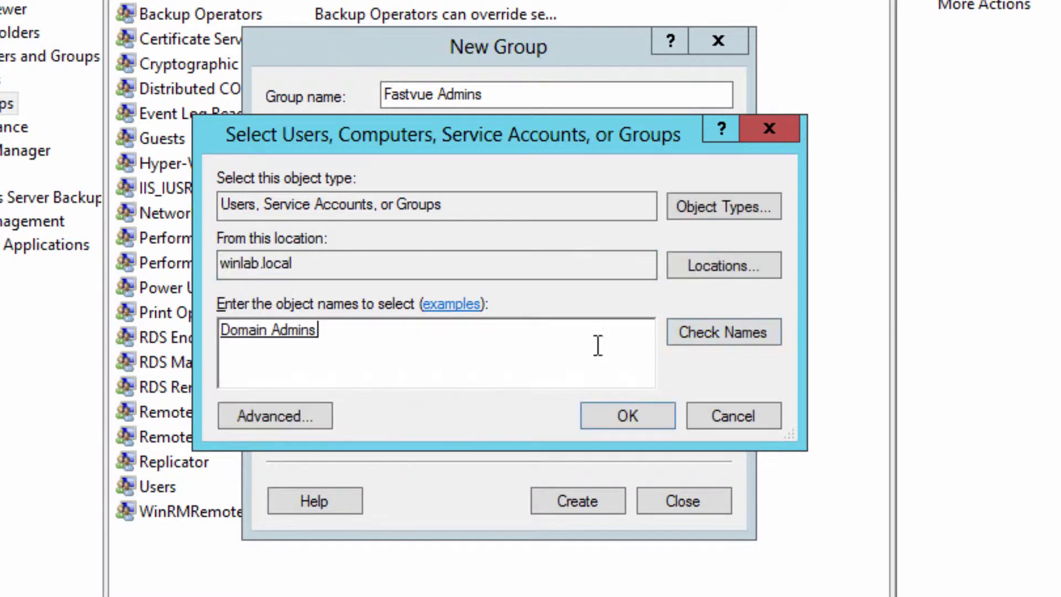
left_click(612, 420)
Step: Create the Fastvue Admins group and start another new local group
left_click(569, 497)
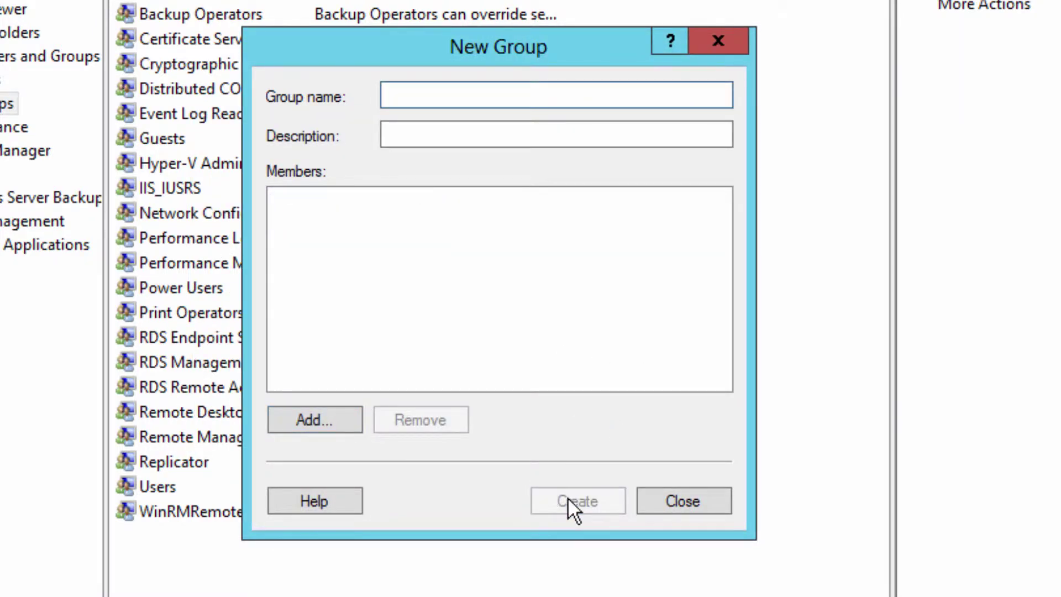
left_click(682, 503)
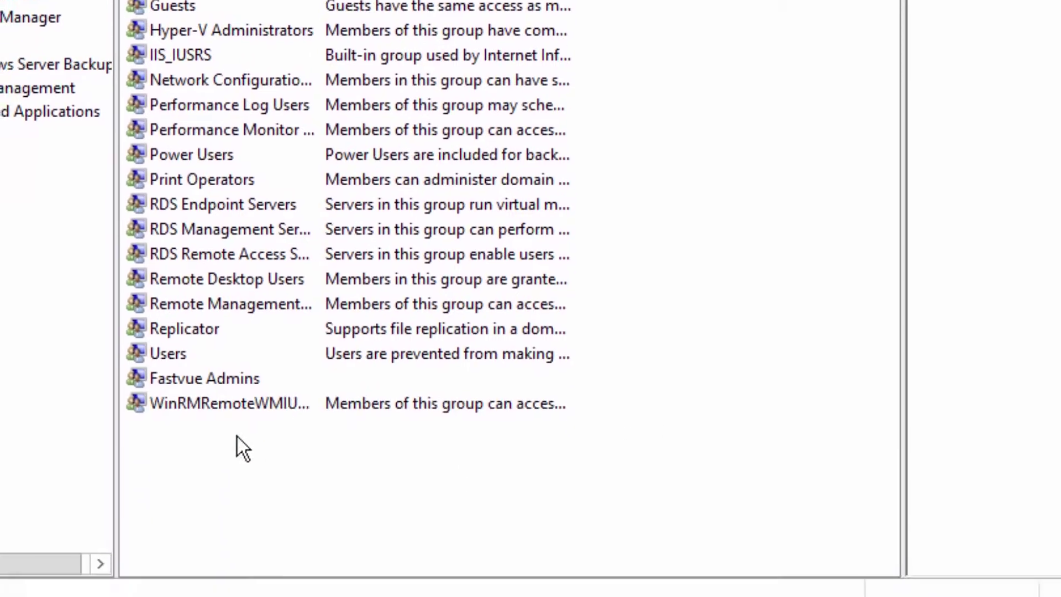
right_click(332, 449)
left_click(396, 463)
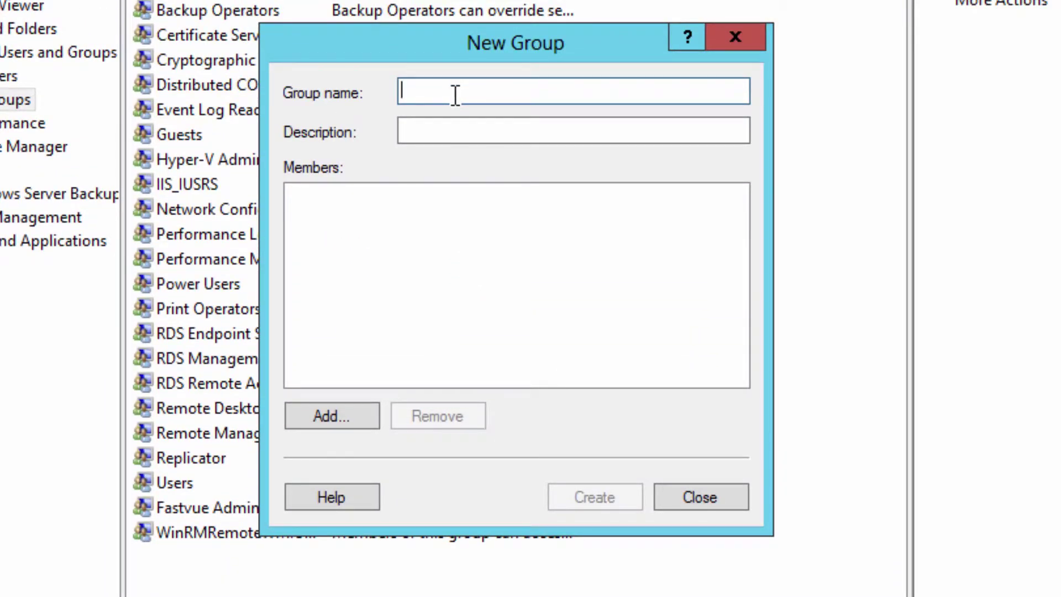
Step: Create a Fastvue Viewers group with one domain user as its member
type("Fastvue")
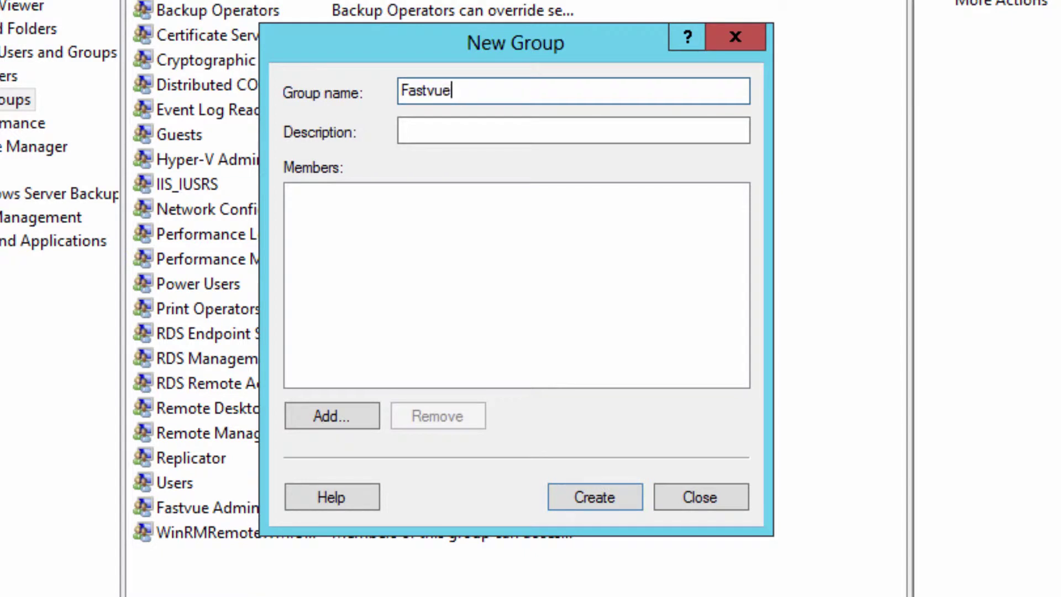
type(" Viewers")
left_click(370, 411)
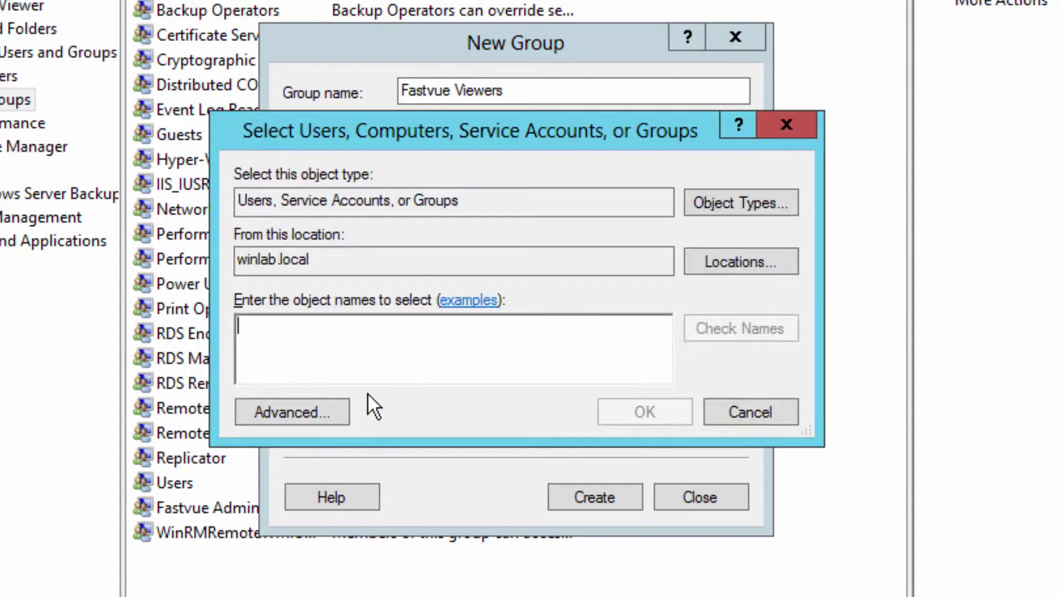
type("scott")
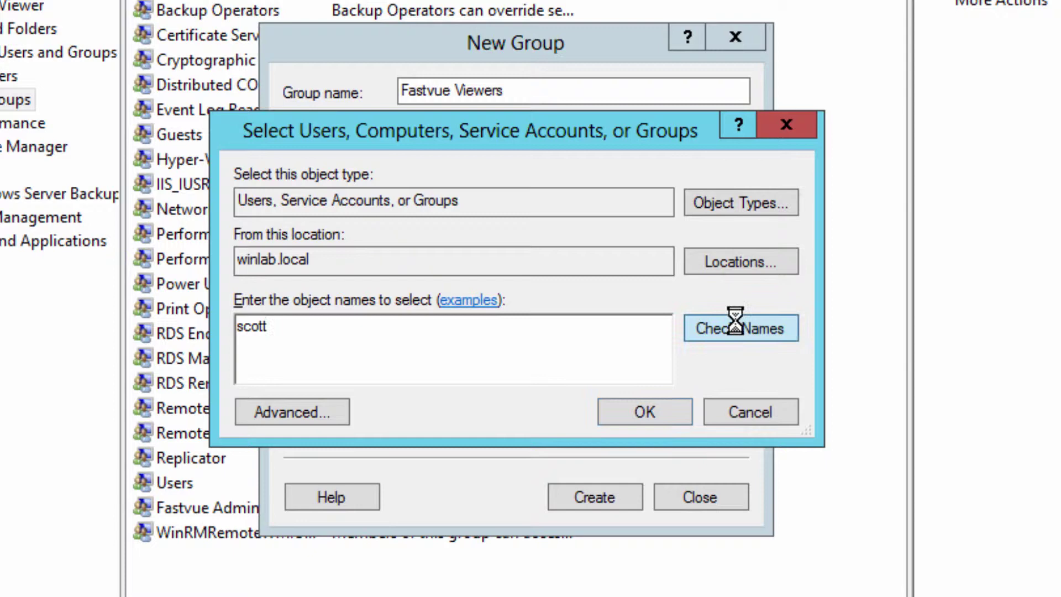
left_click(737, 329)
left_click(639, 406)
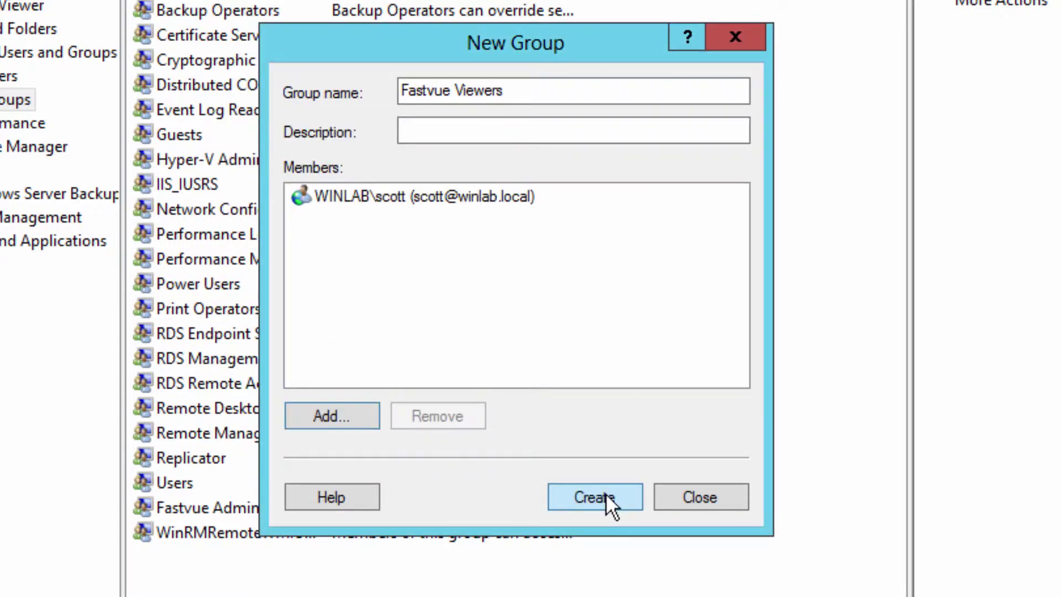
left_click(605, 493)
Step: Check that Fastvue Admins and Fastvue Viewers both appear in the groups list
left_click(229, 511)
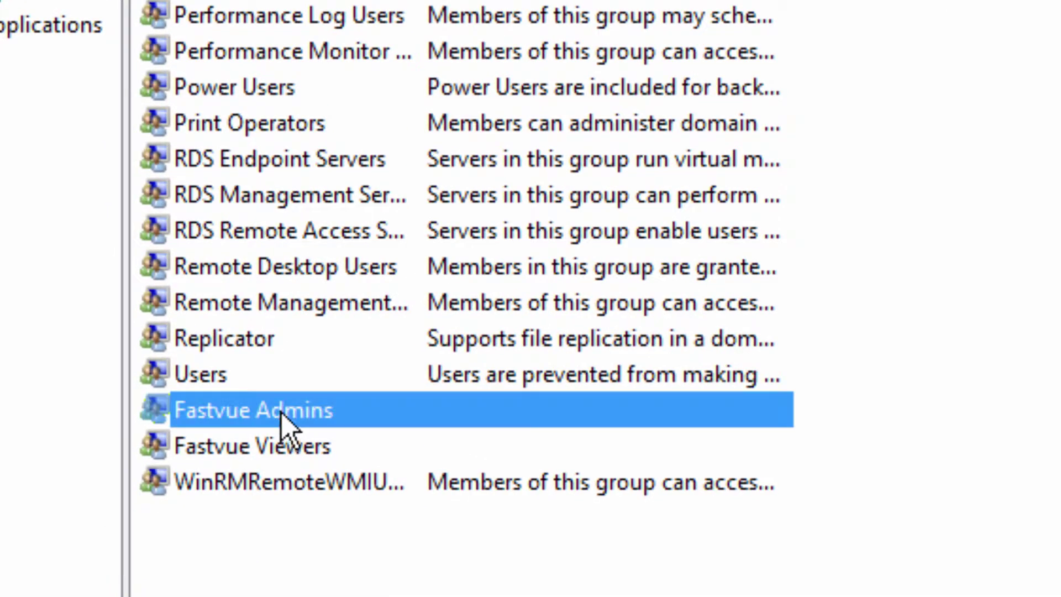
left_click(280, 445)
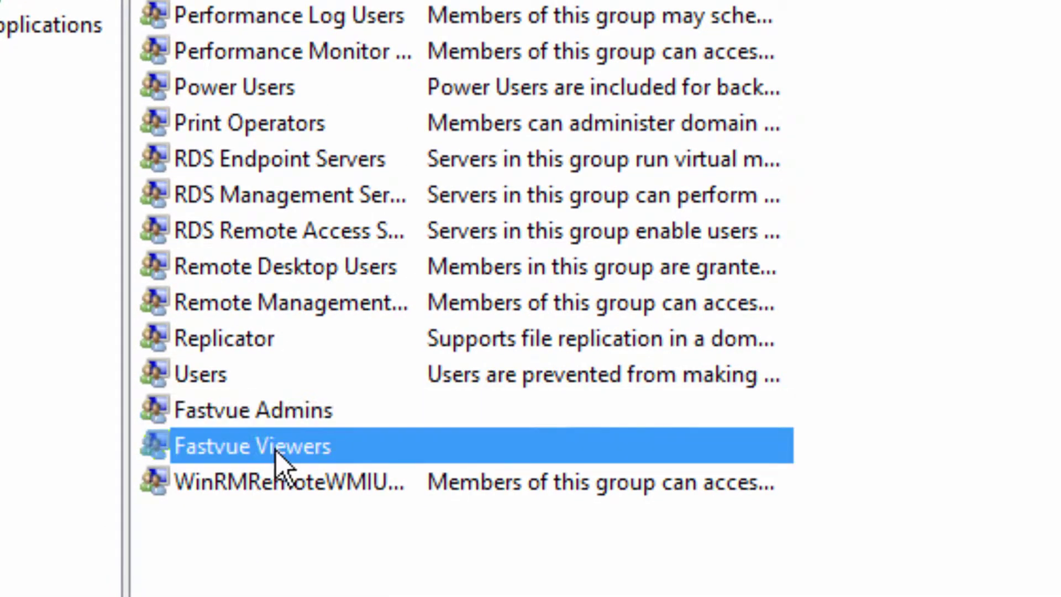
left_click(342, 541)
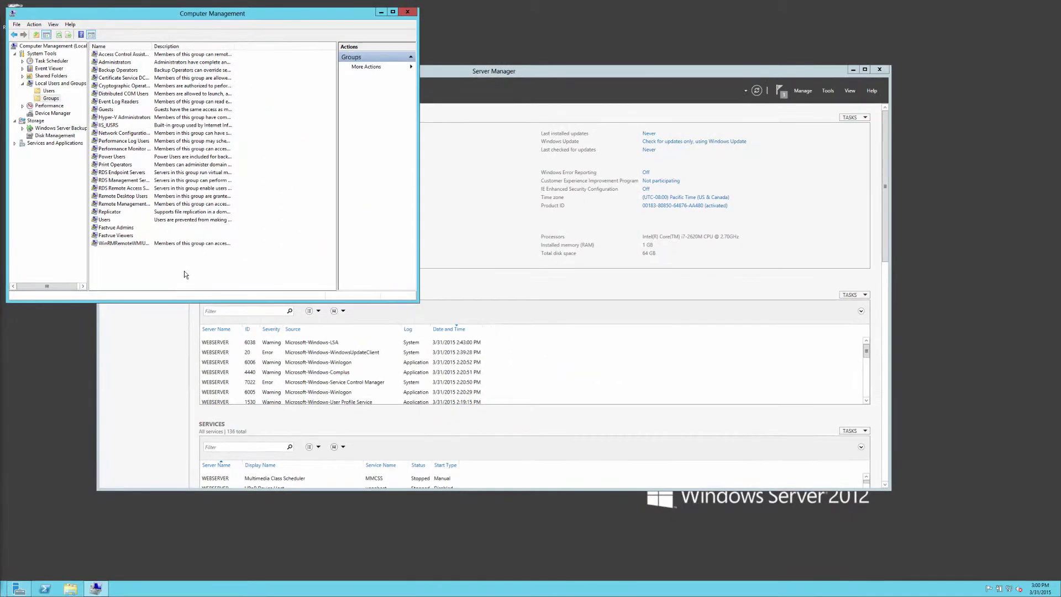
Step: Search for iis from the Start screen and launch IIS Manager
key("super")
type("iis")
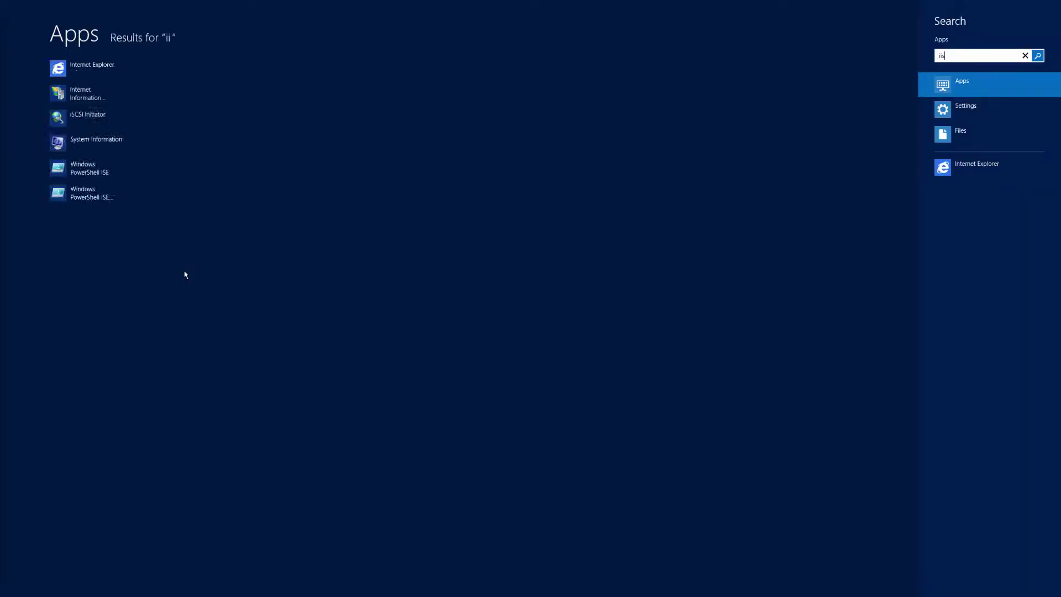
key("Return")
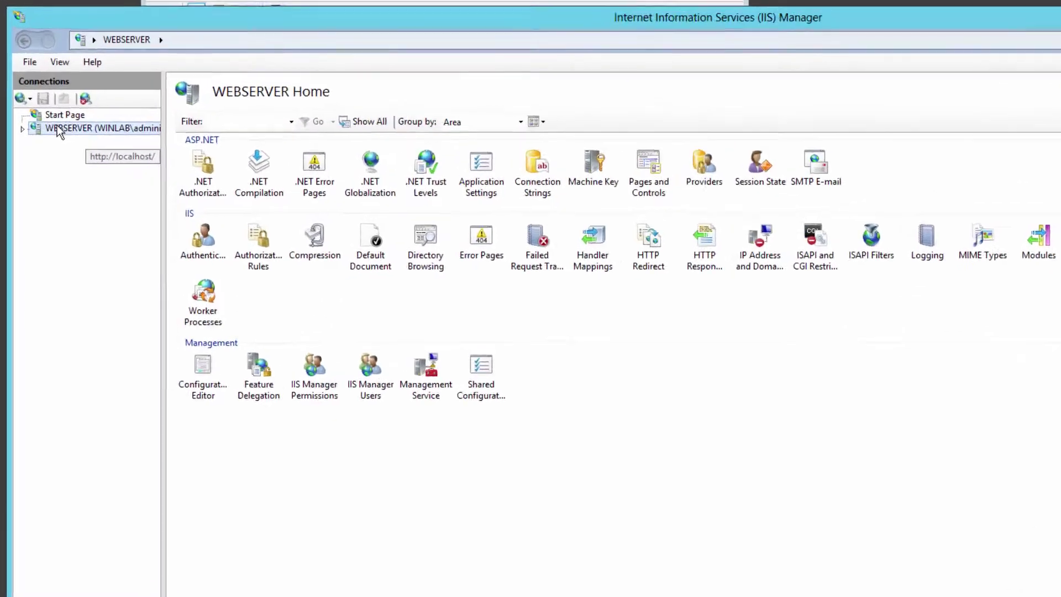
Step: Open the Authentication feature of sophosreporter under WEBSERVER > Sites > Default Web Site
double_click(51, 104)
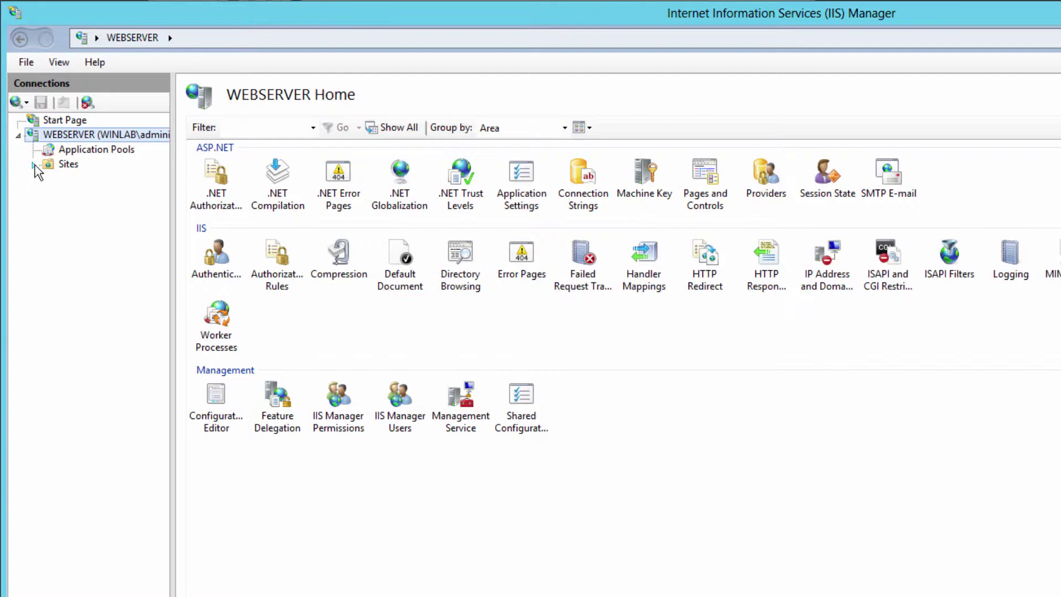
left_click(33, 164)
left_click(48, 179)
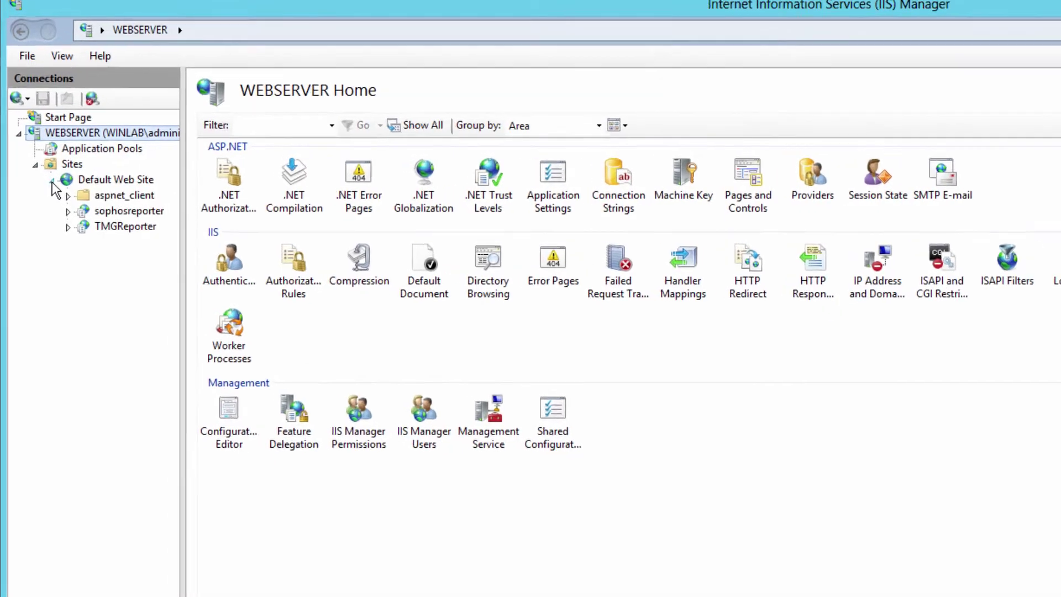
left_click(100, 178)
double_click(152, 243)
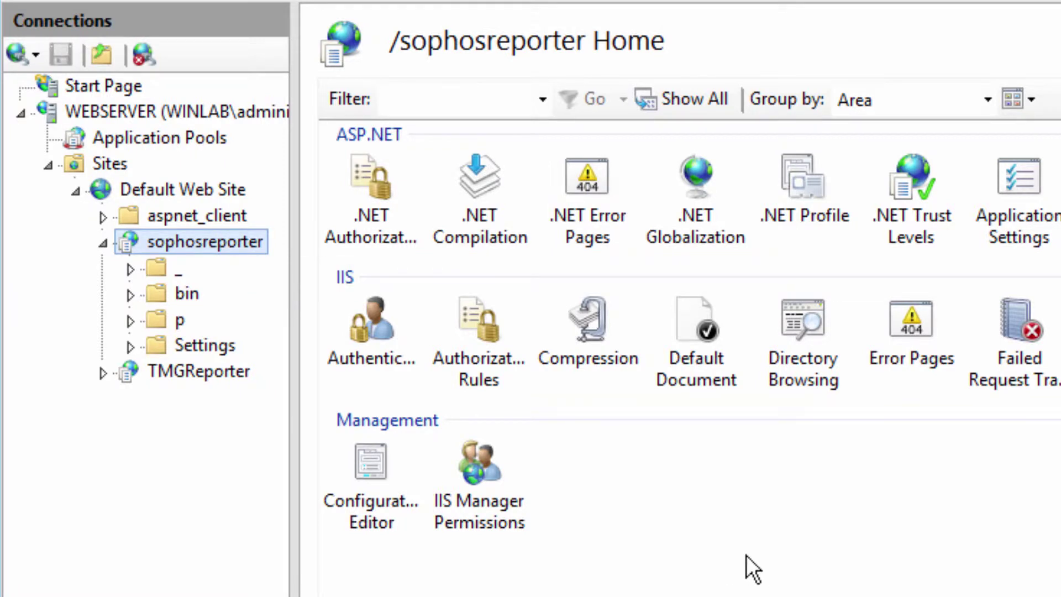
left_click(739, 541)
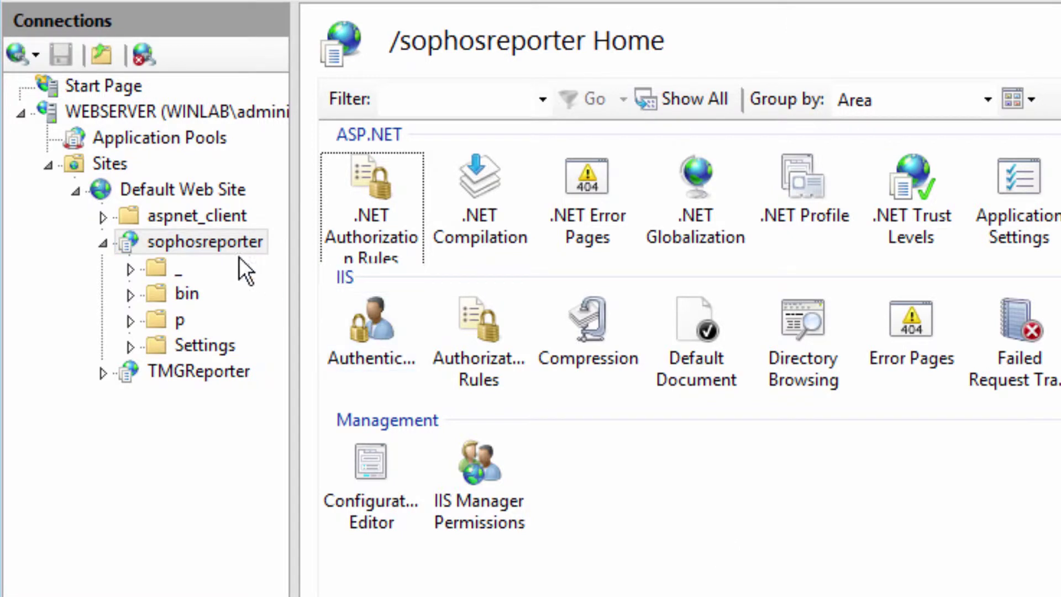
left_click(375, 330)
double_click(371, 330)
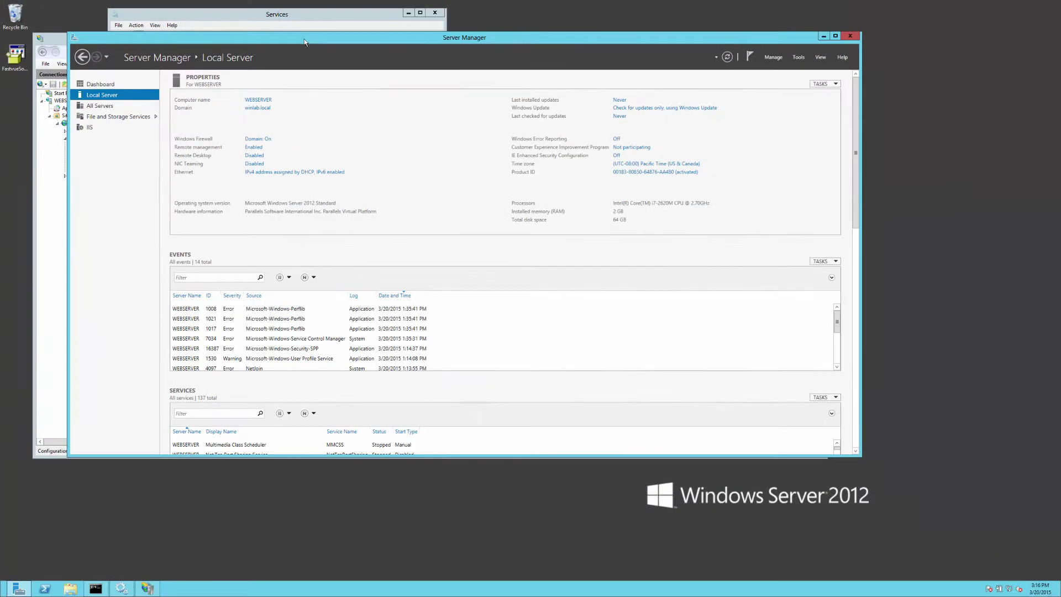
Step: Start the Add Roles and Features wizard and advance to the server roles page
left_click(774, 57)
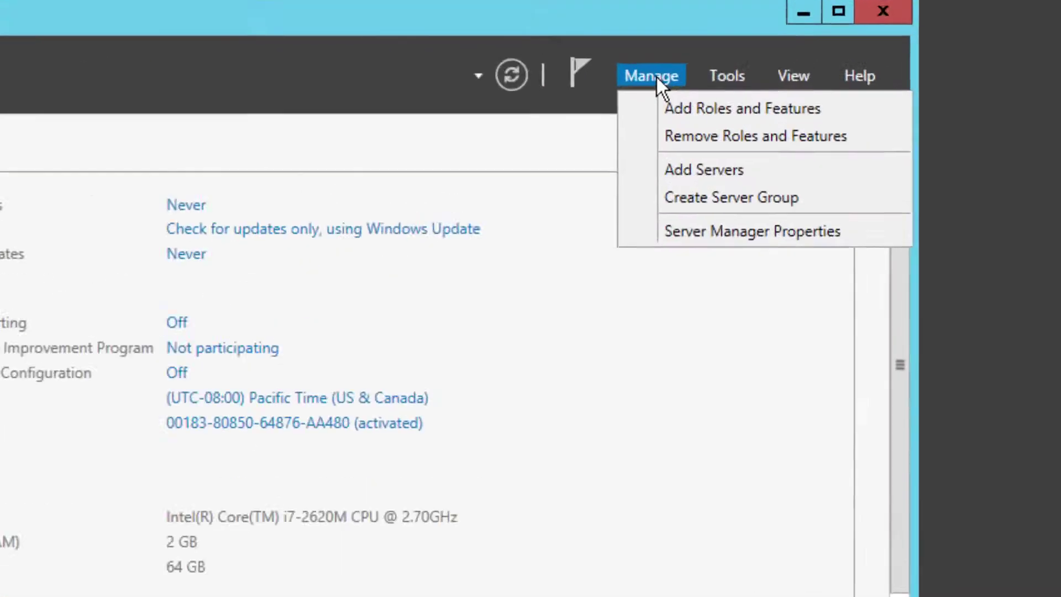
left_click(616, 131)
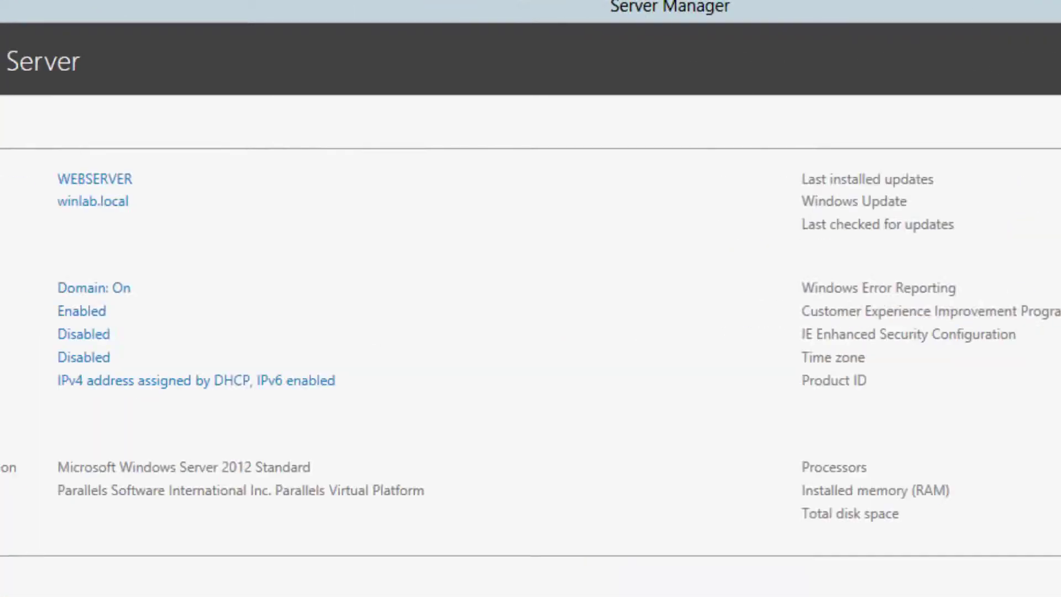
left_click(620, 551)
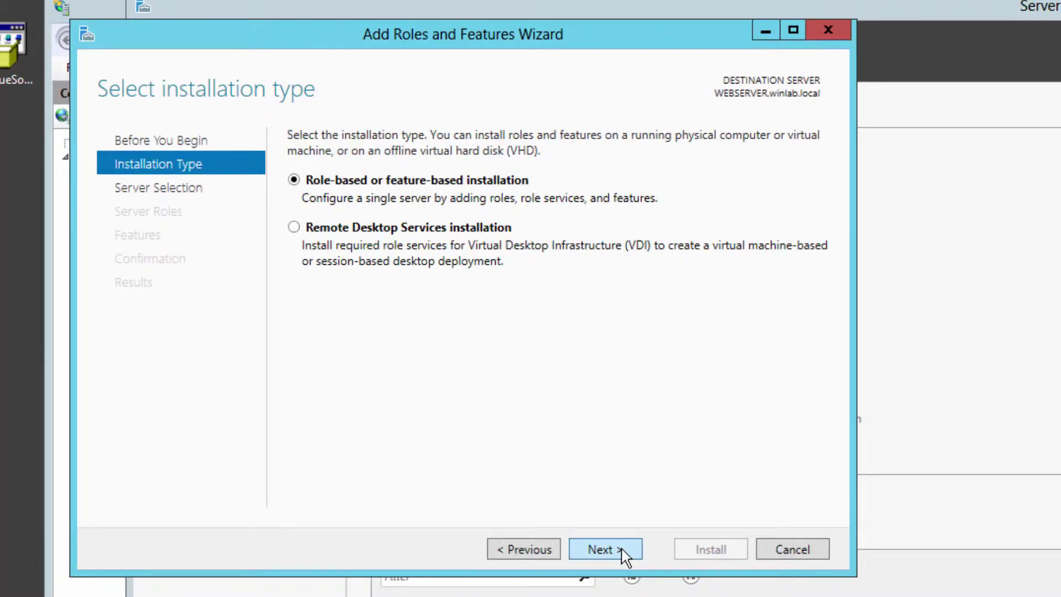
left_click(623, 553)
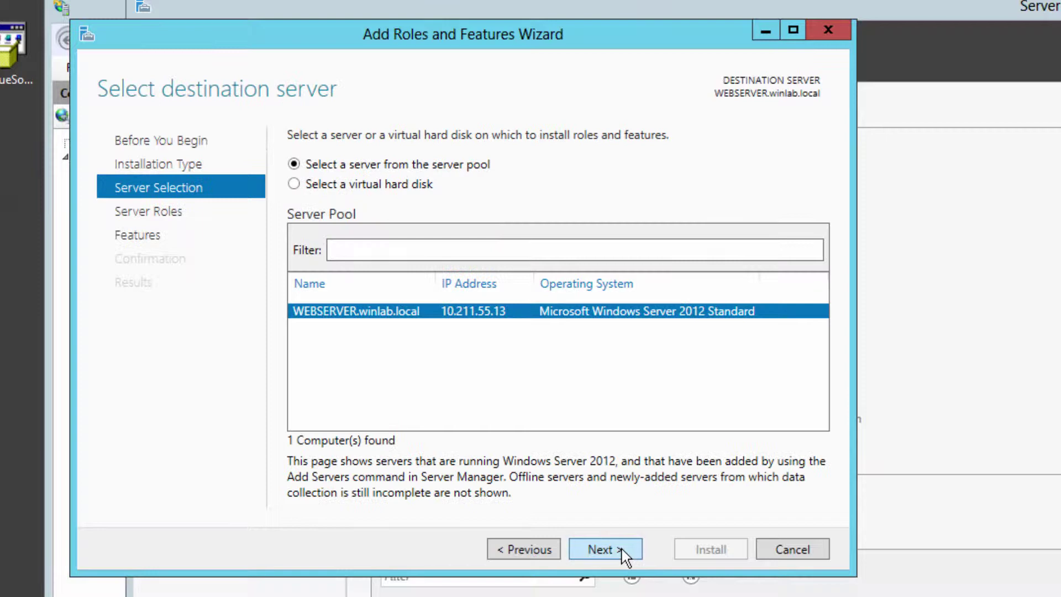
left_click(623, 553)
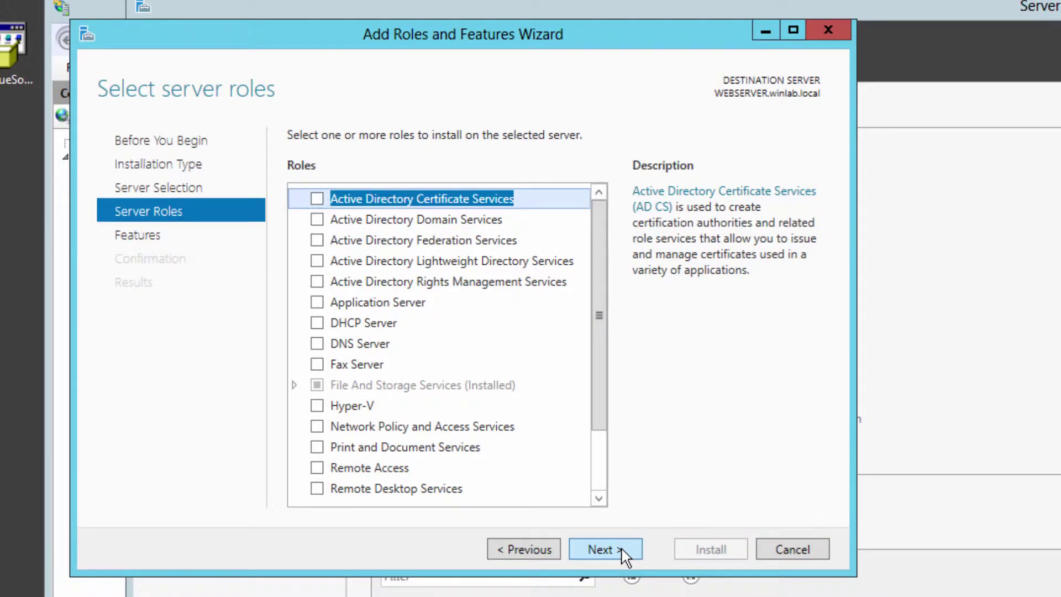
Step: Select Windows Authentication under Web Server (IIS) Security and install it
scroll(318, 470, "down", 2)
double_click(387, 448)
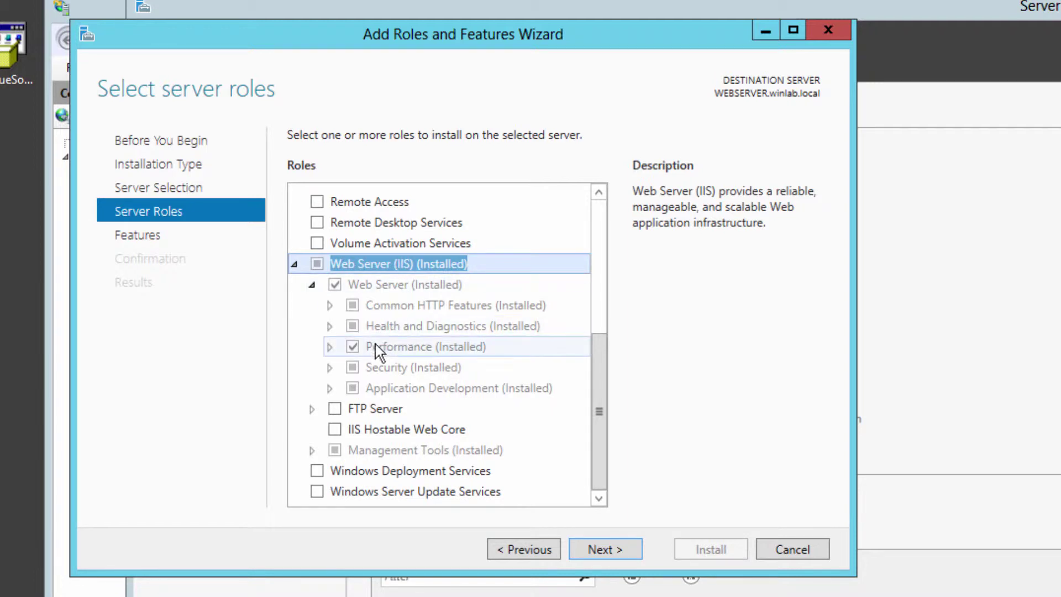
double_click(376, 371)
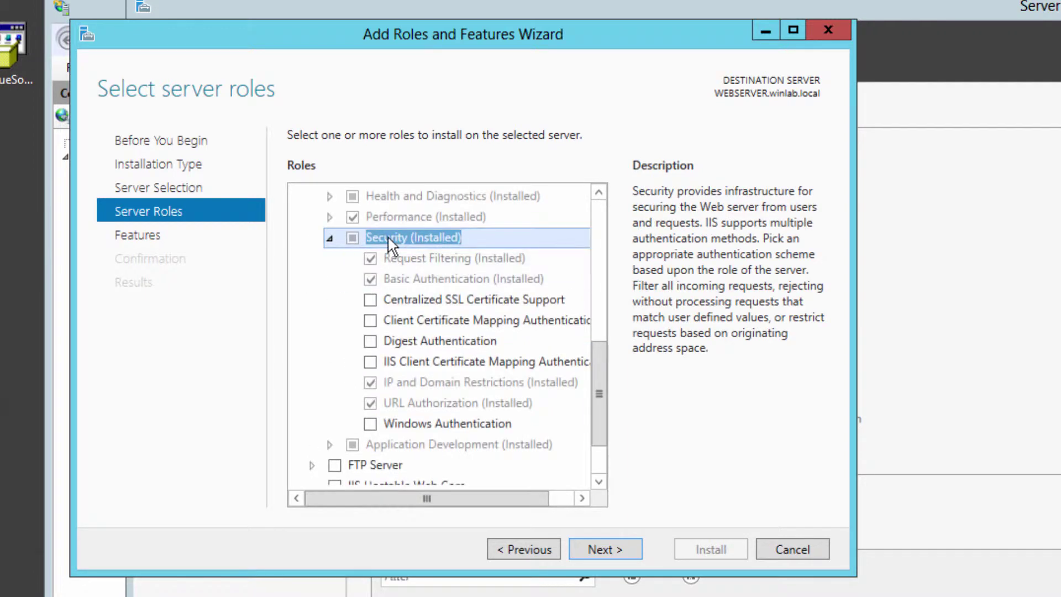
left_click(371, 424)
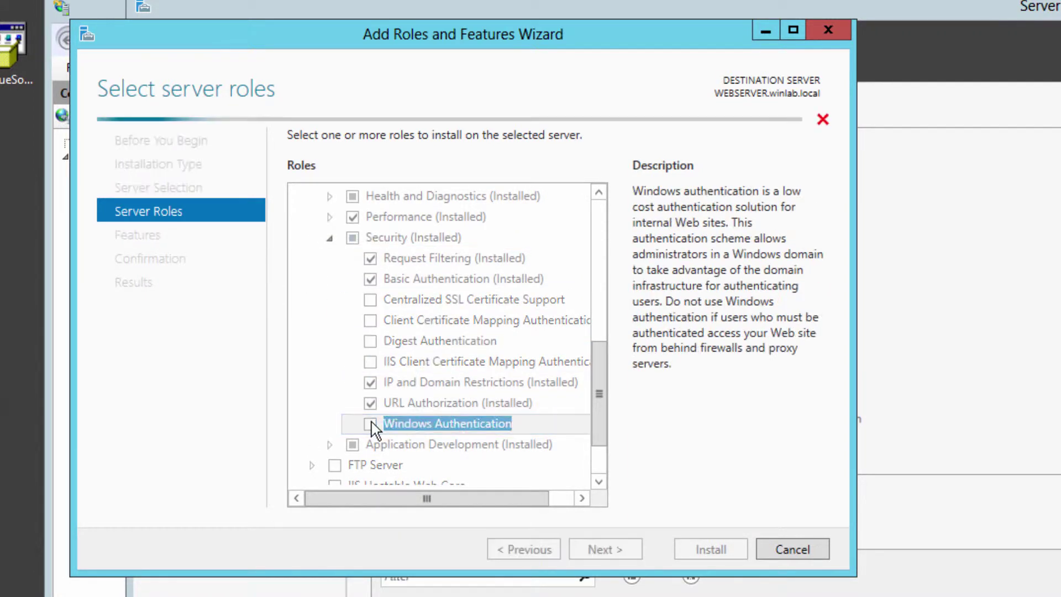
left_click(605, 550)
left_click(704, 550)
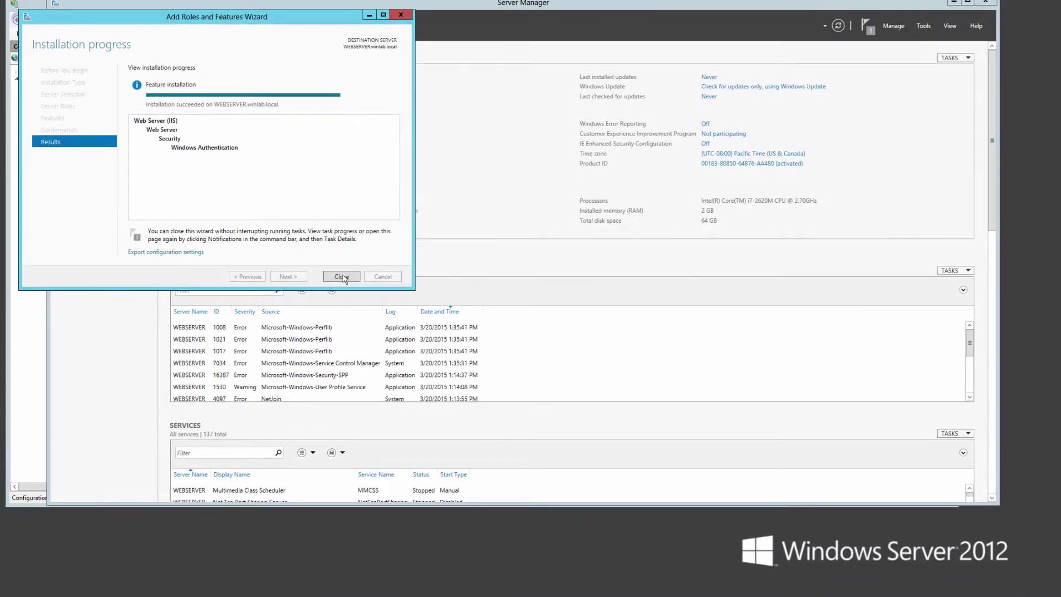
left_click(711, 550)
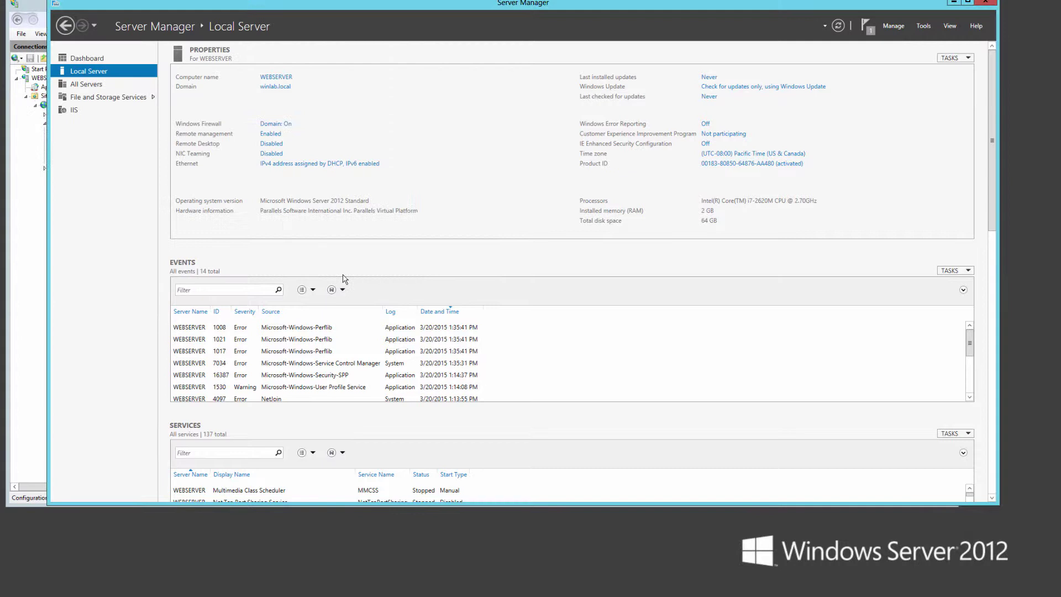
Step: Relaunch IIS Manager and open the Authentication settings for the sophosreporter application
key("alt+Tab")
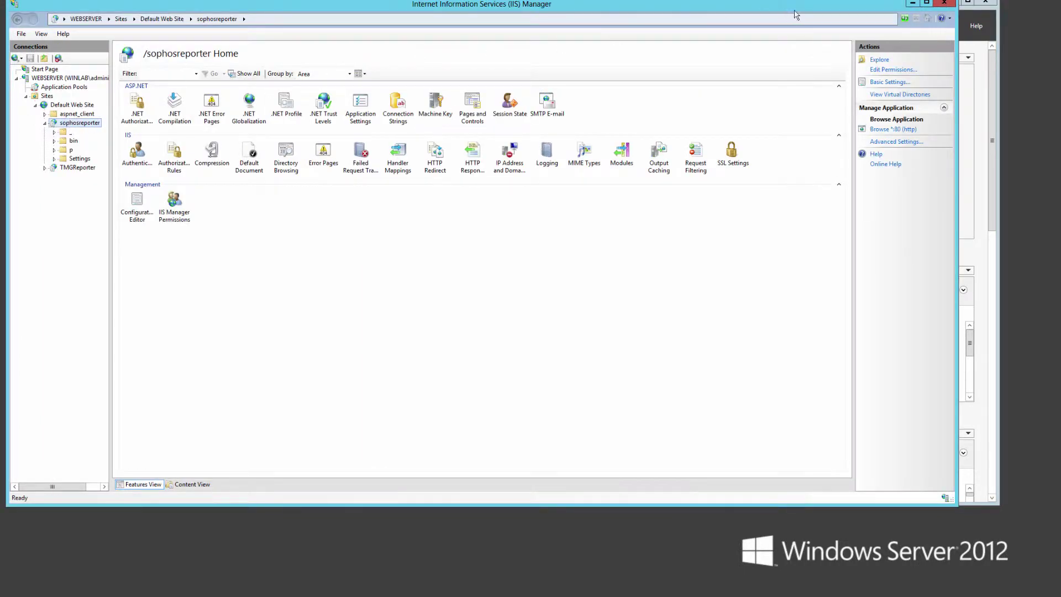
left_click(945, 3)
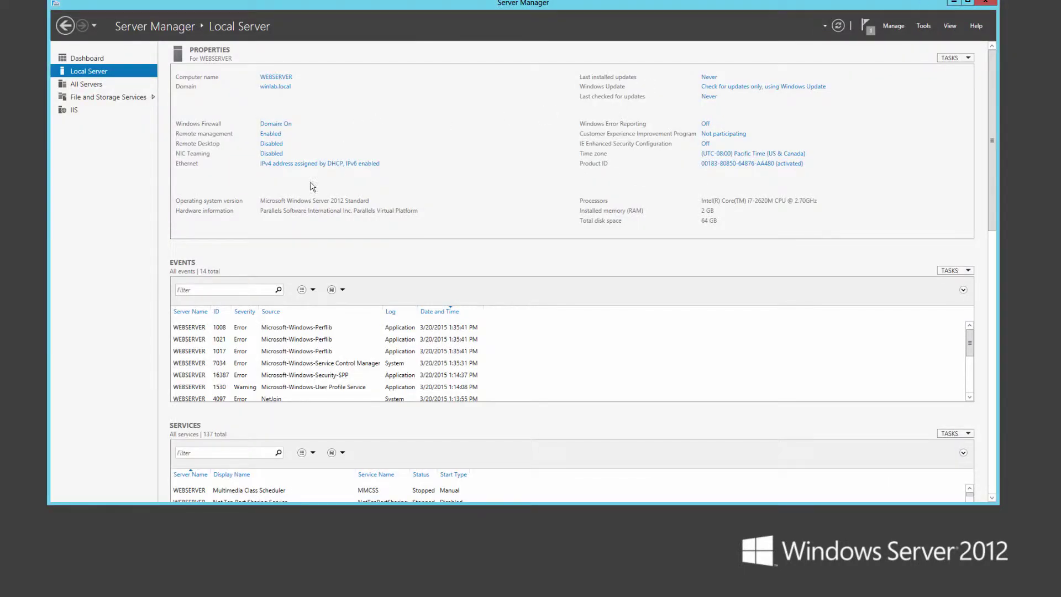
key("super")
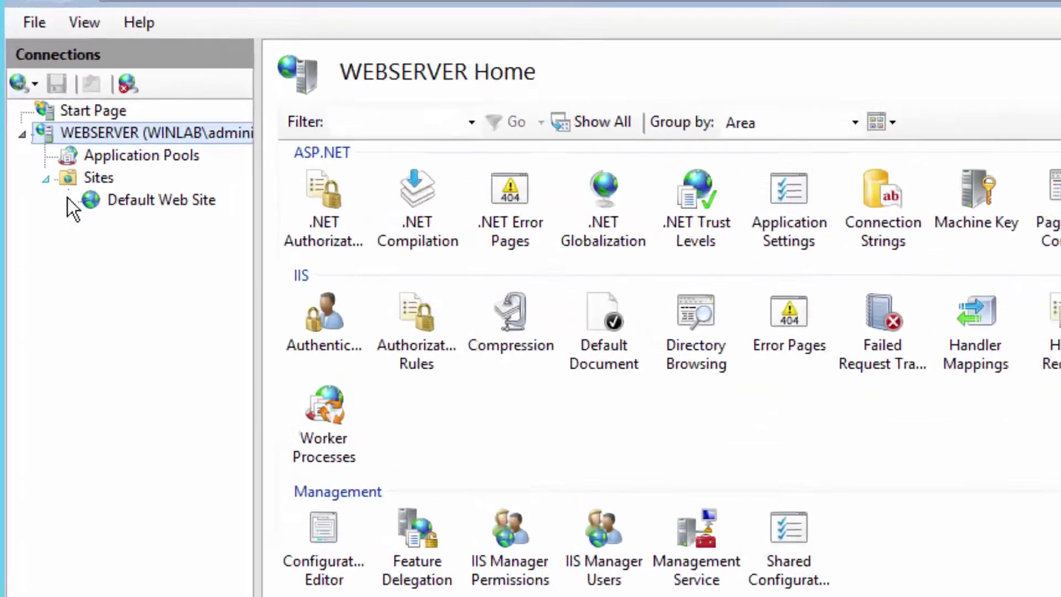
left_click(32, 105)
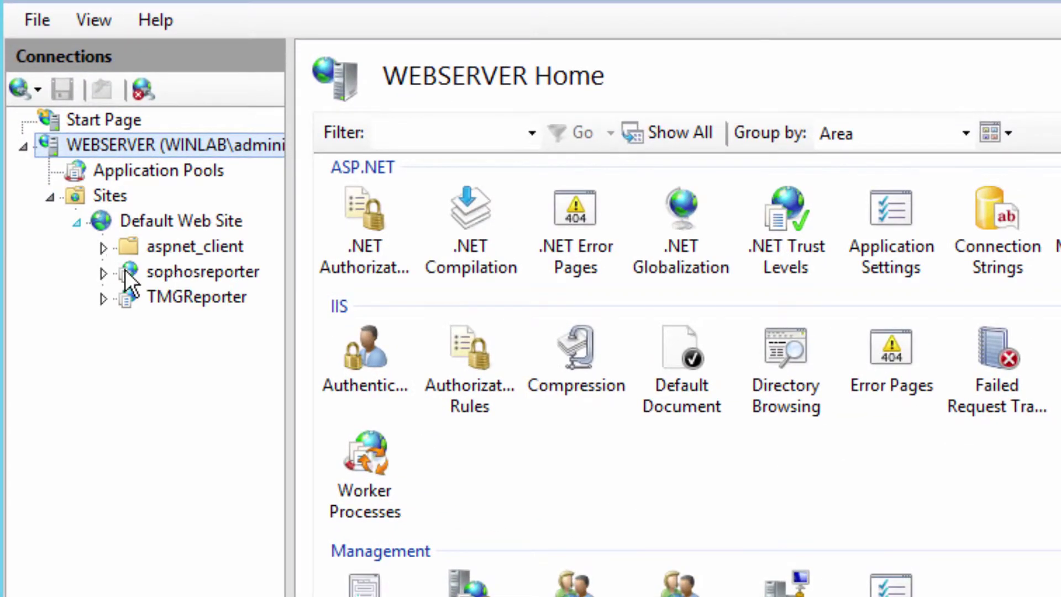
left_click(147, 270)
left_click(374, 358)
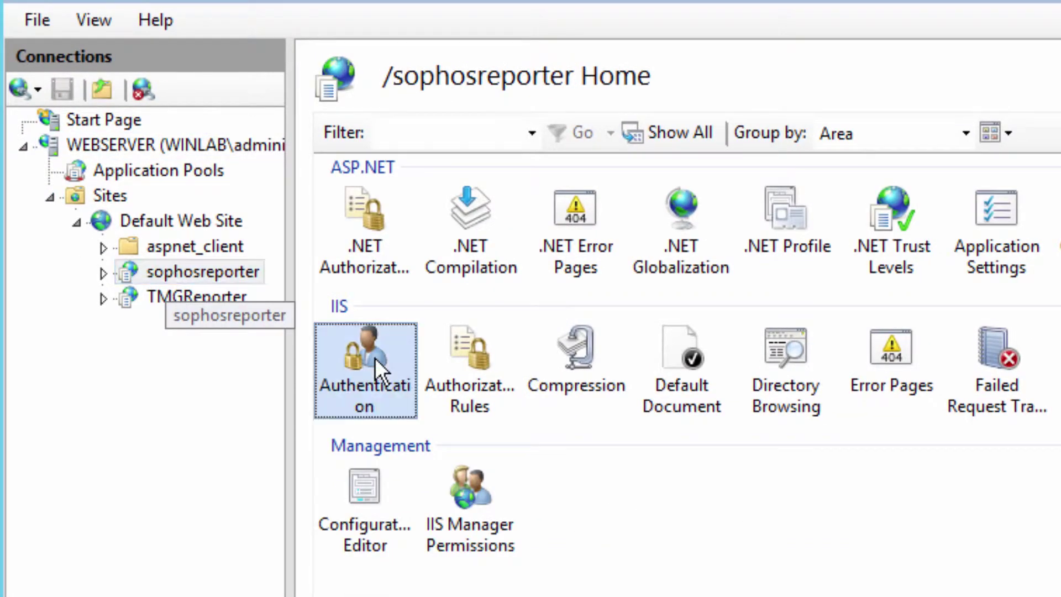
double_click(375, 357)
Step: Enable Windows Authentication, disable Anonymous Authentication, and return to sophosreporter's home page
left_click(435, 295)
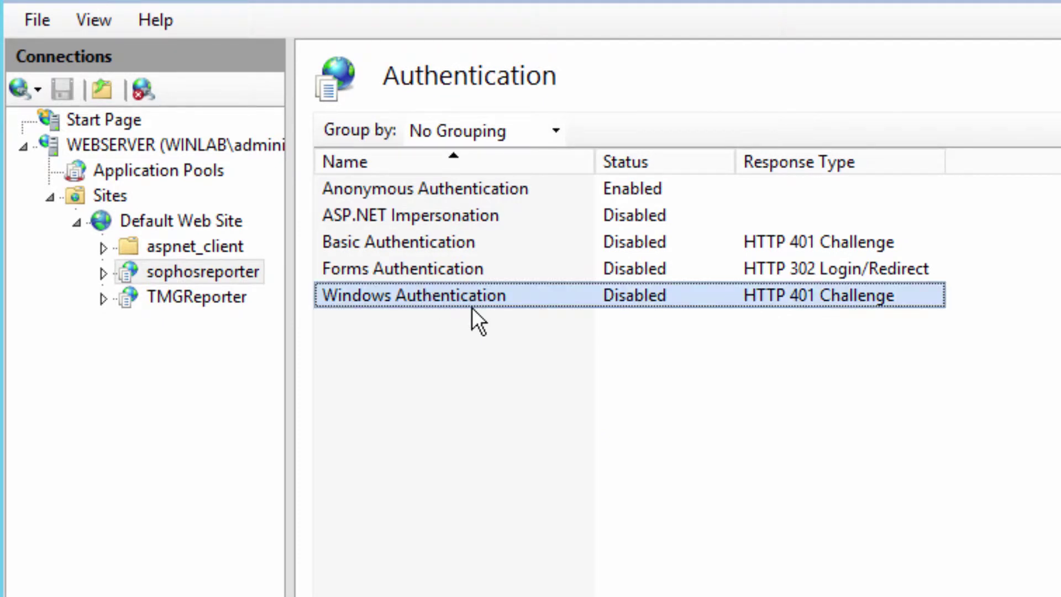
right_click(469, 296)
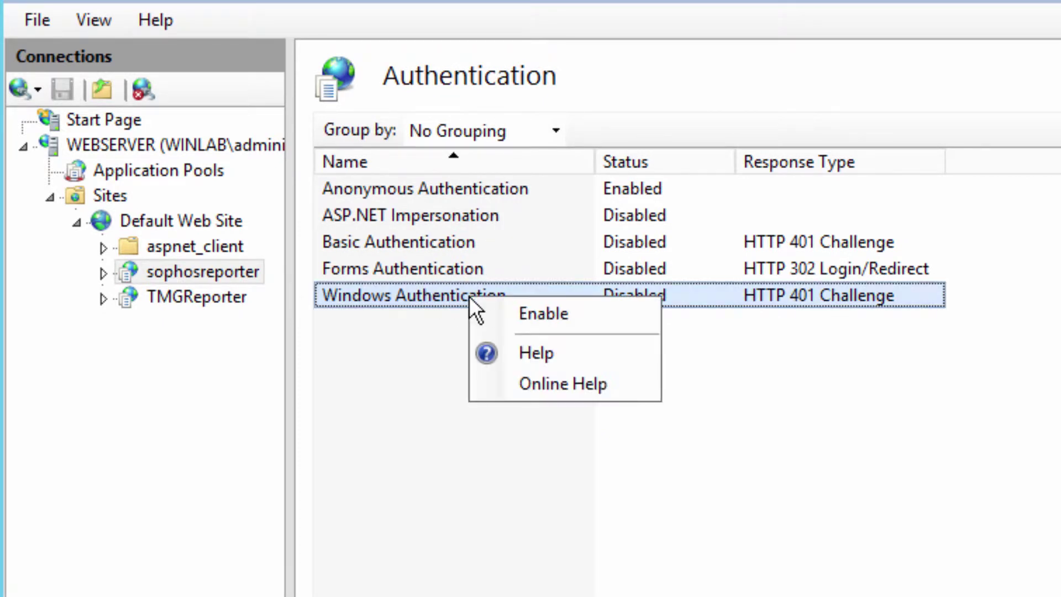
left_click(512, 311)
right_click(517, 191)
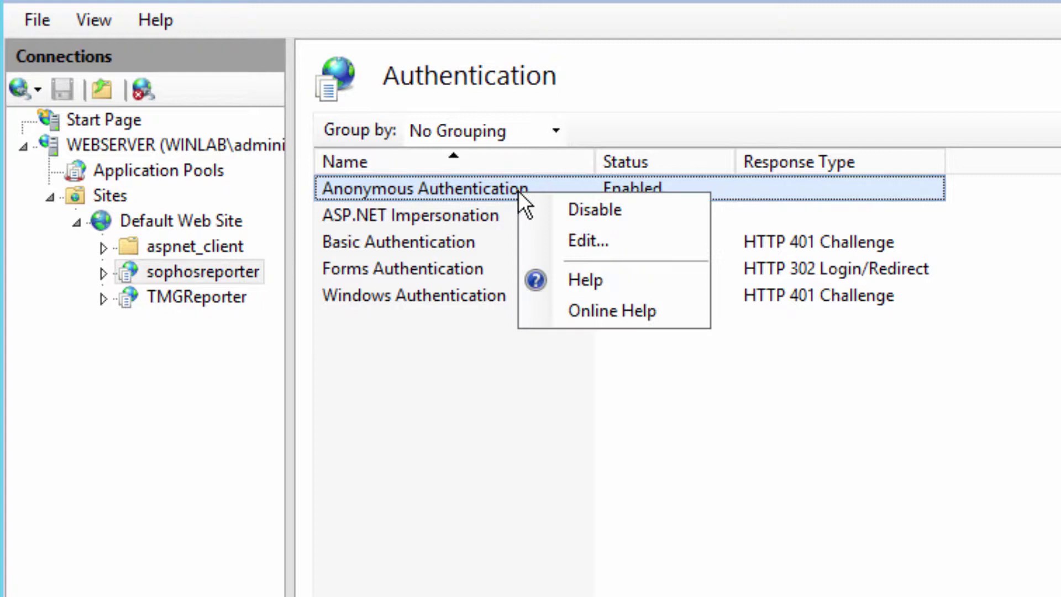
left_click(588, 207)
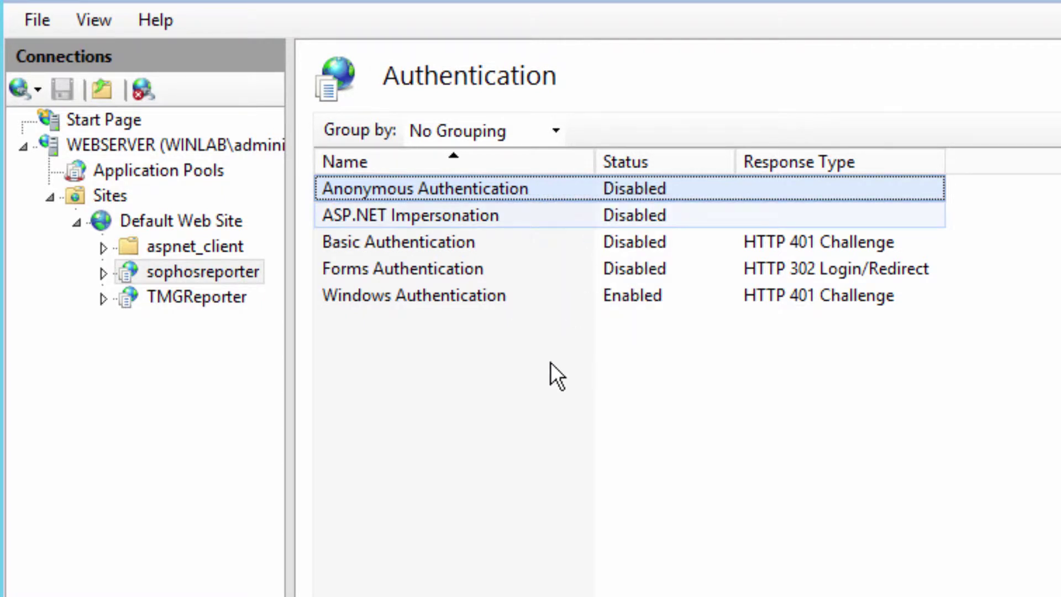
double_click(203, 272)
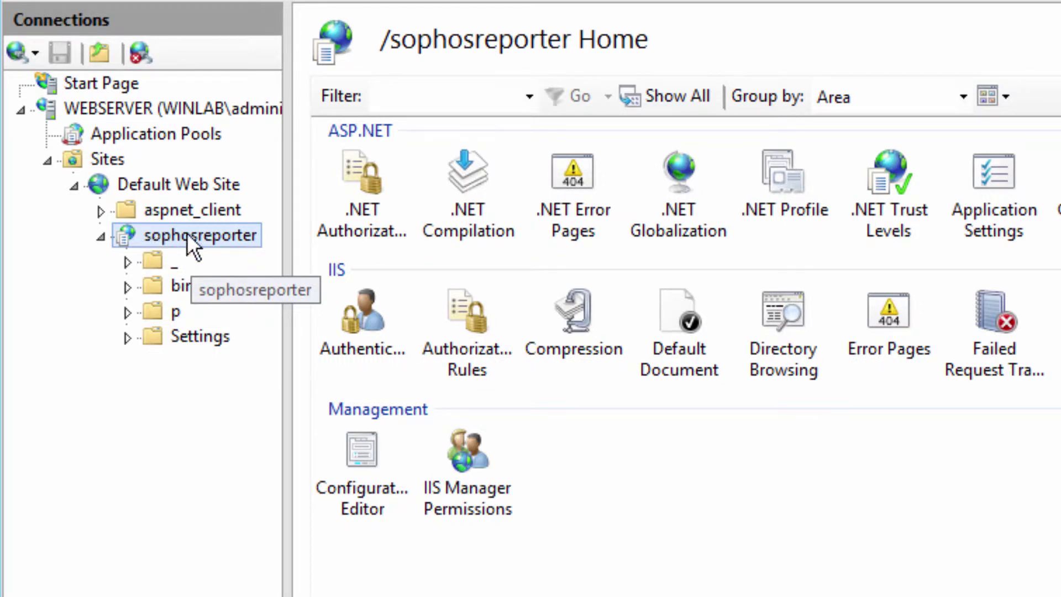
Step: Remove the Allow All Users rule from sophosreporter's Authorization Rules
left_click(469, 317)
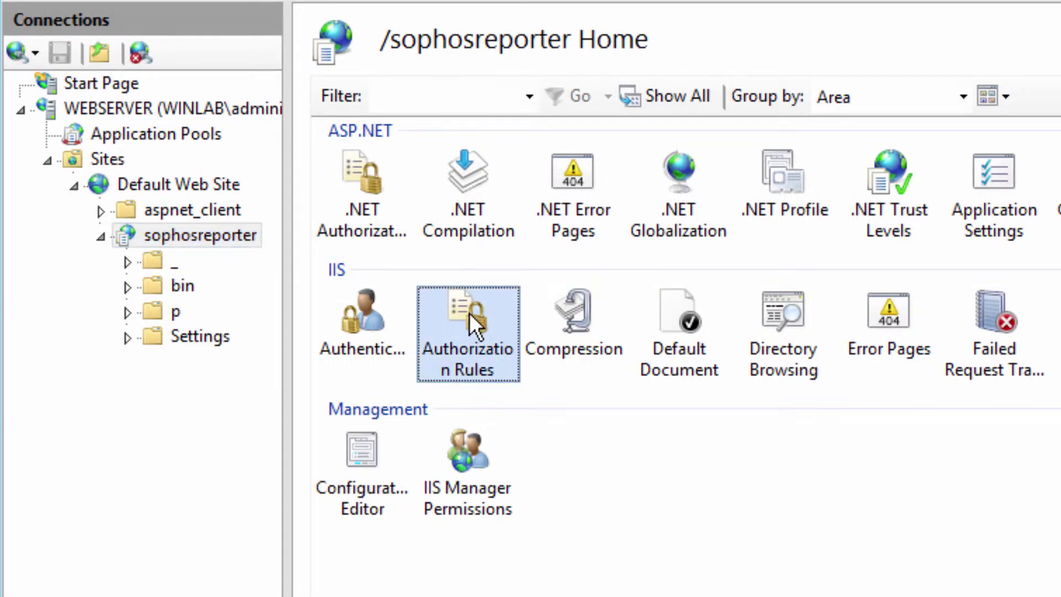
double_click(469, 313)
left_click(336, 163)
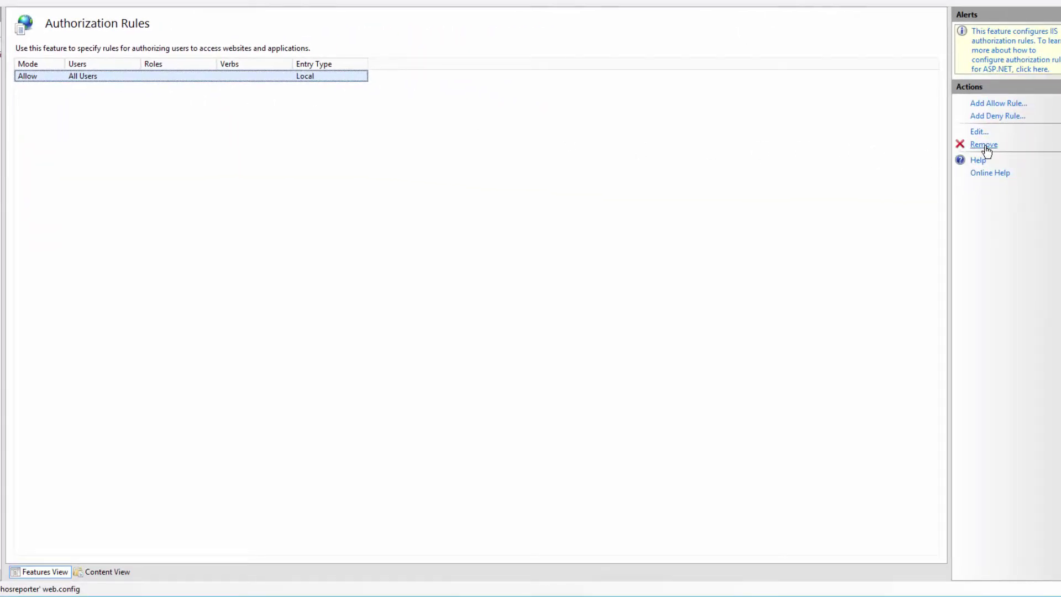
left_click(984, 146)
left_click(598, 397)
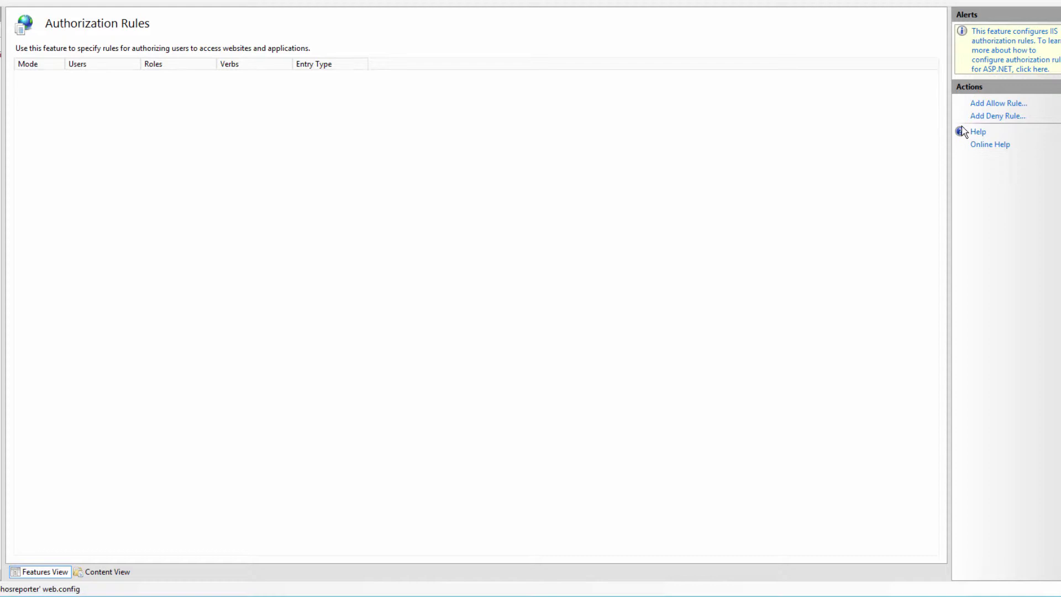
Step: Add an Allow rule for the specified group Fastvue Admins
left_click(988, 105)
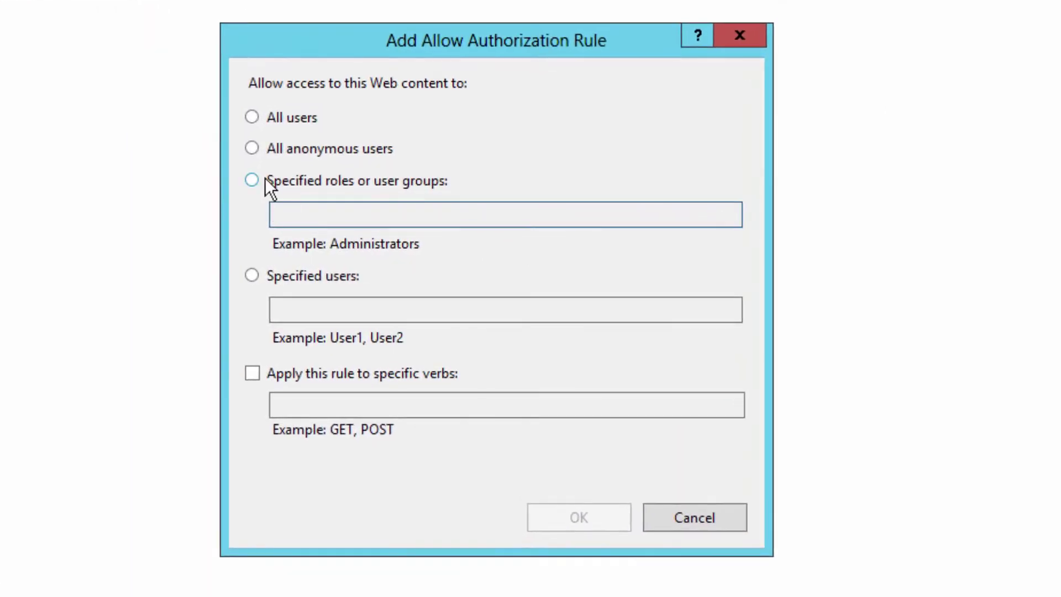
left_click(298, 194)
left_click(389, 221)
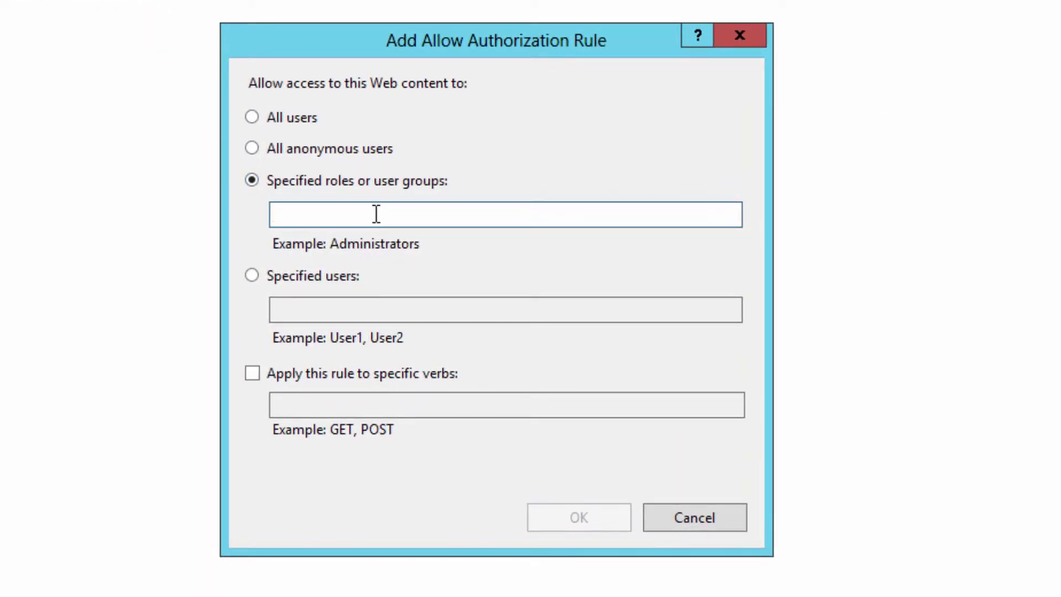
type("Fastvue Admins")
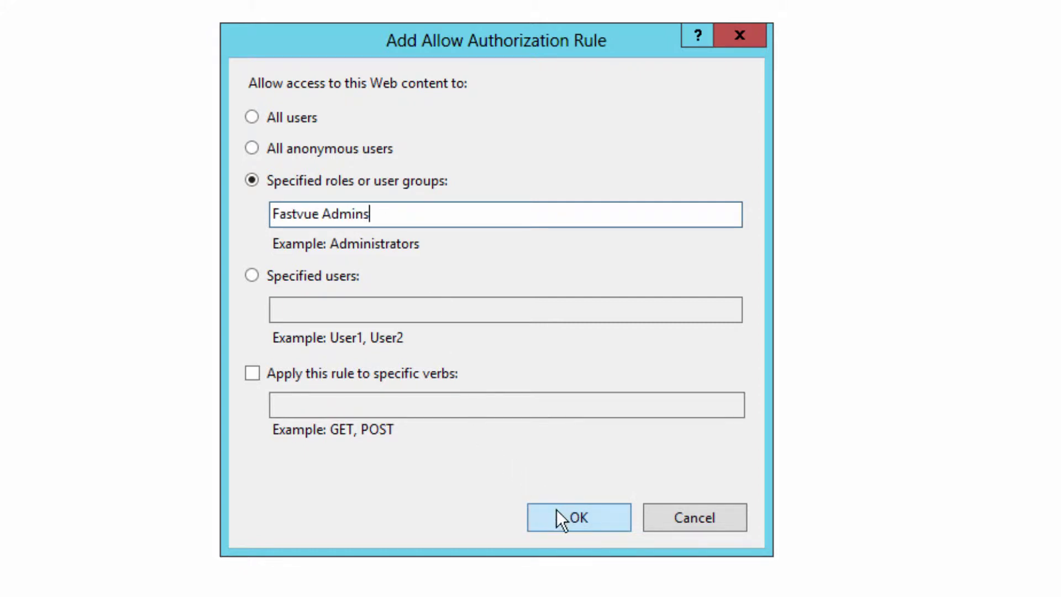
left_click(572, 512)
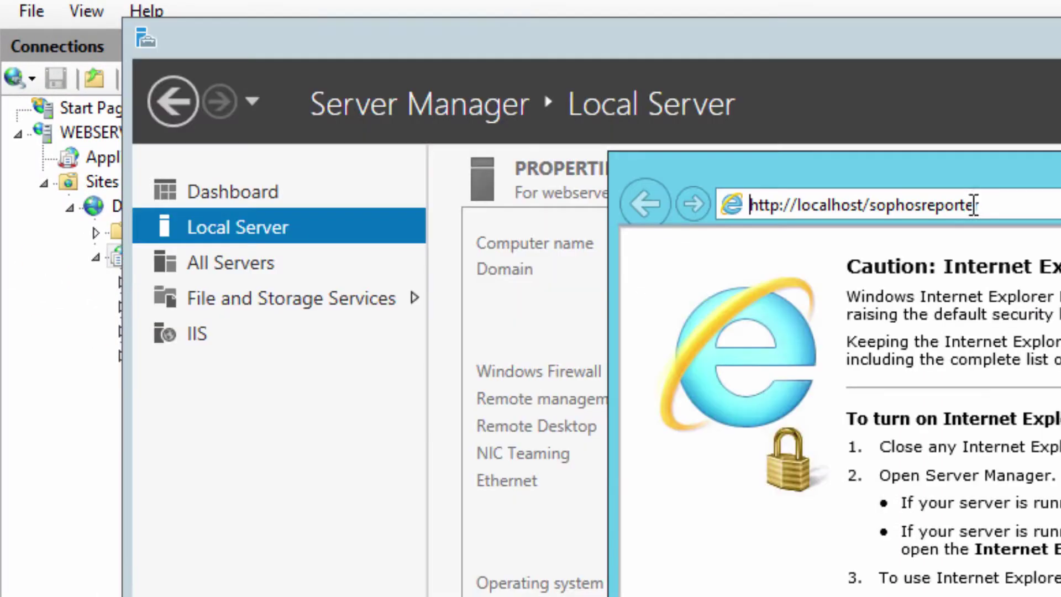
Step: Load localhost/sophosreporter and sign in at the Windows Security prompt with the domain administrator account and password
key("Return")
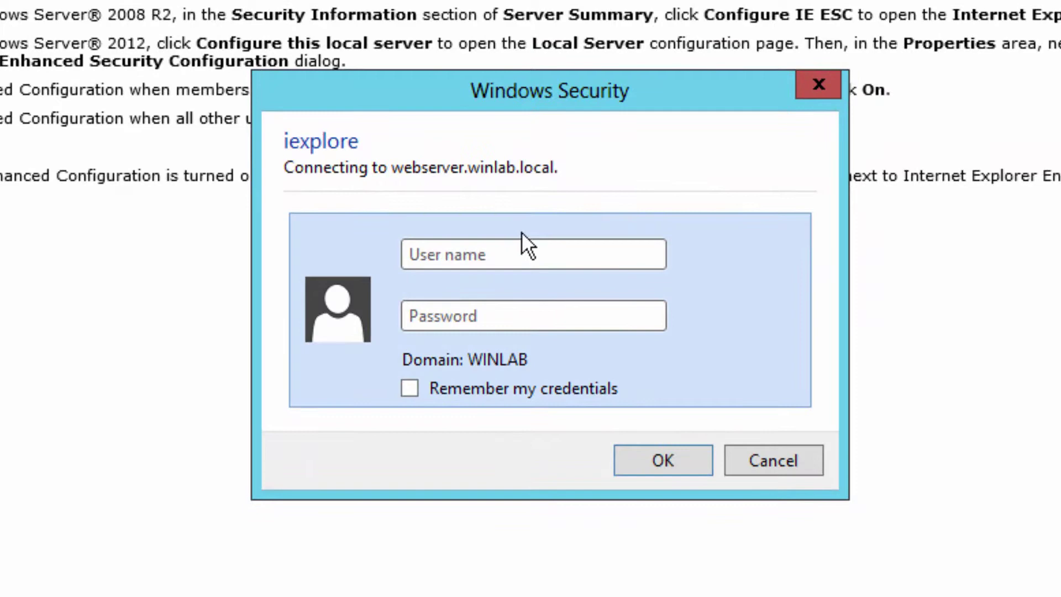
left_click(480, 253)
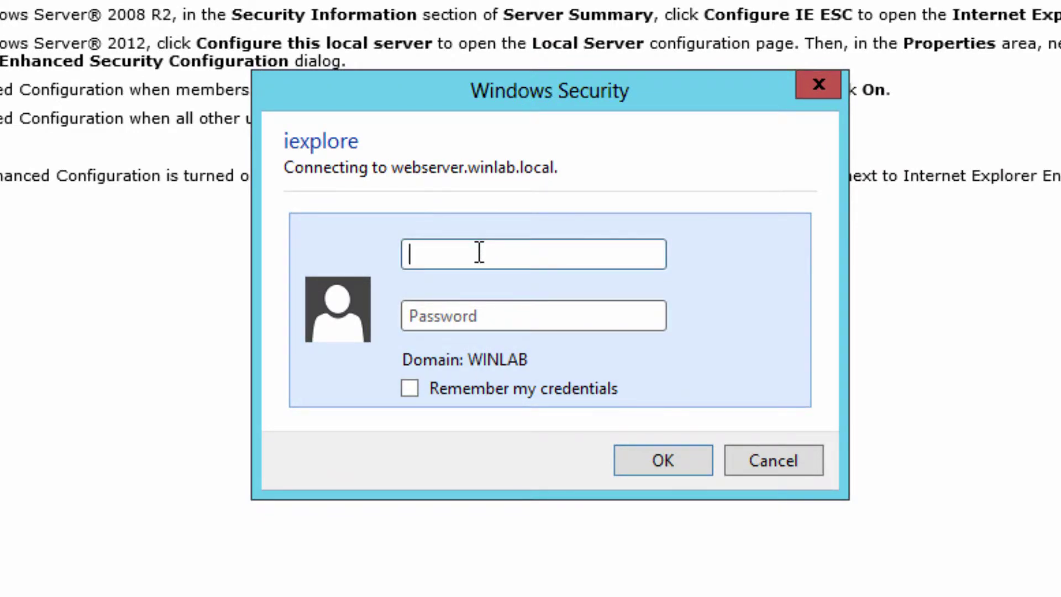
type("winlab\\administrator")
key("Tab")
type("******")
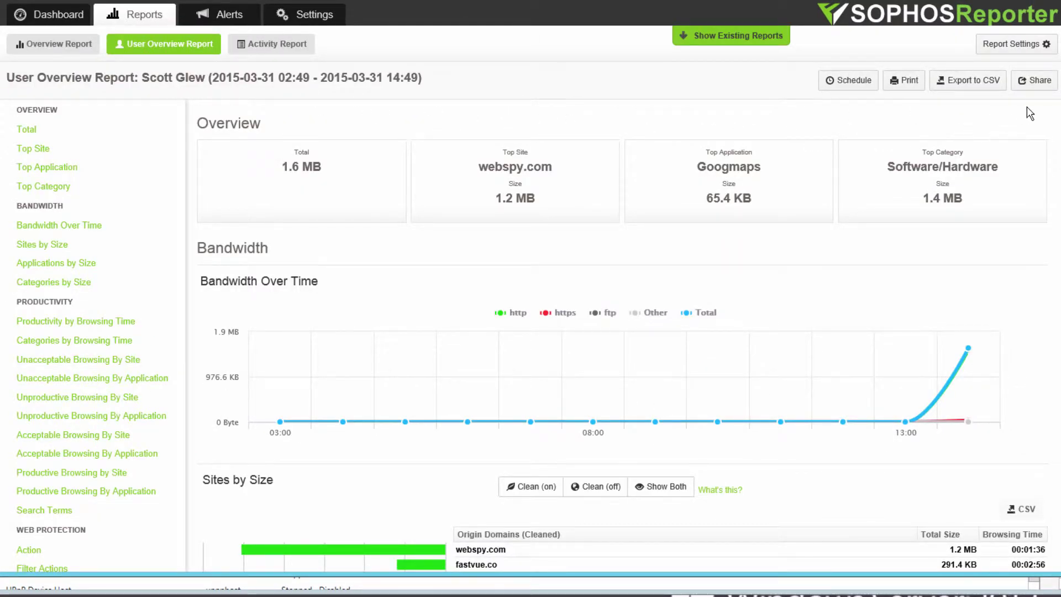
Step: Copy the report's private share URL from the Share panel to test it in another browser
left_click(1034, 80)
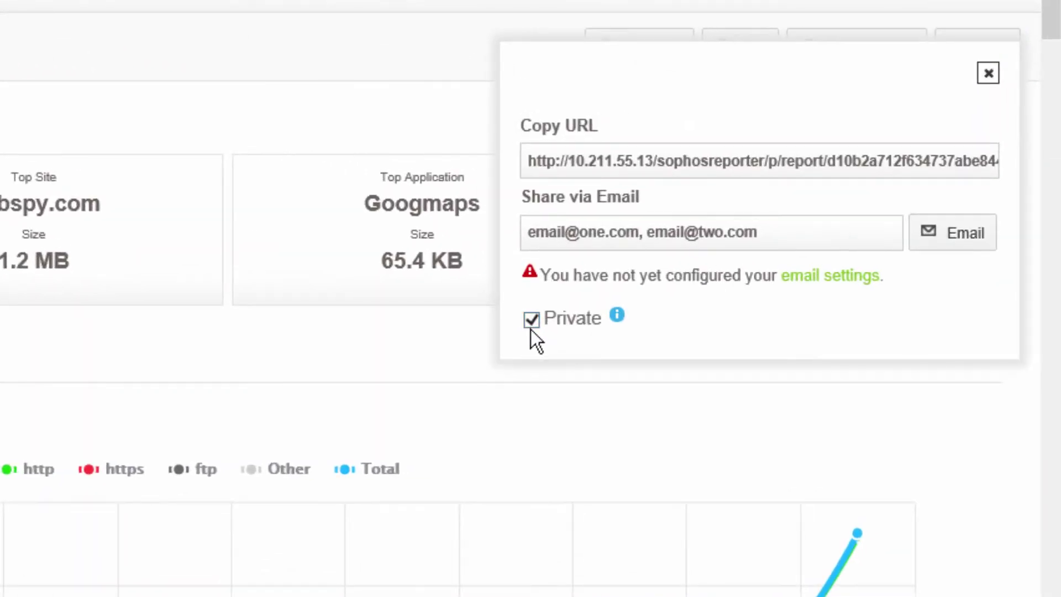
left_click(701, 156)
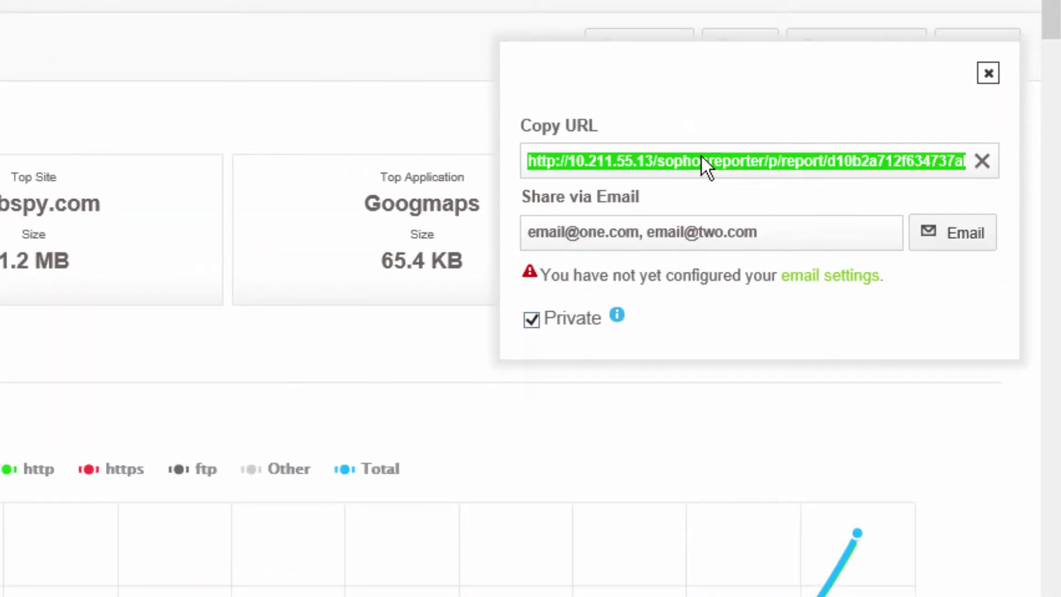
right_click(701, 156)
left_click(764, 236)
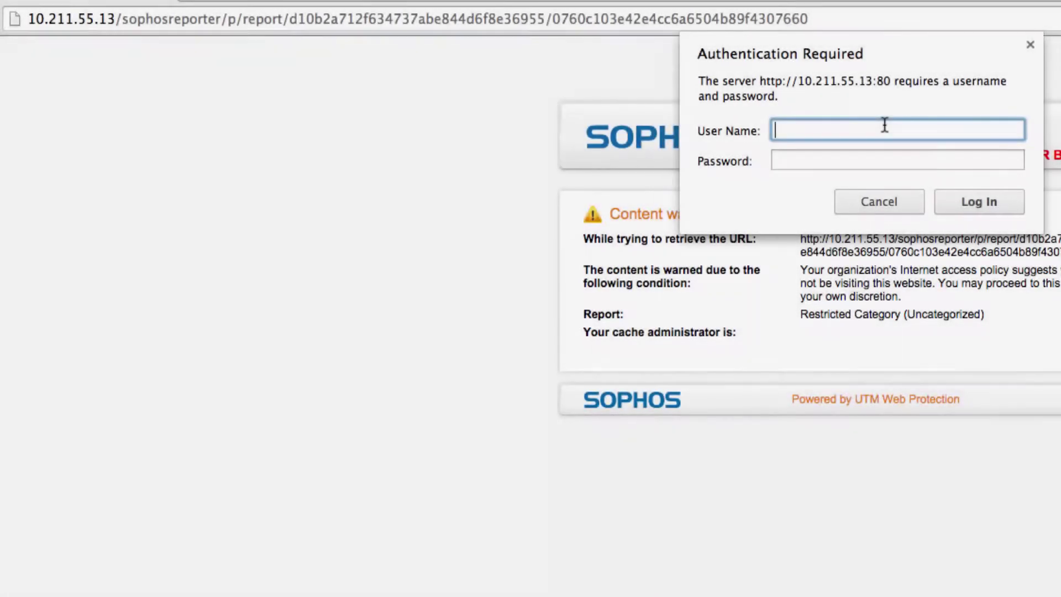
type("wi")
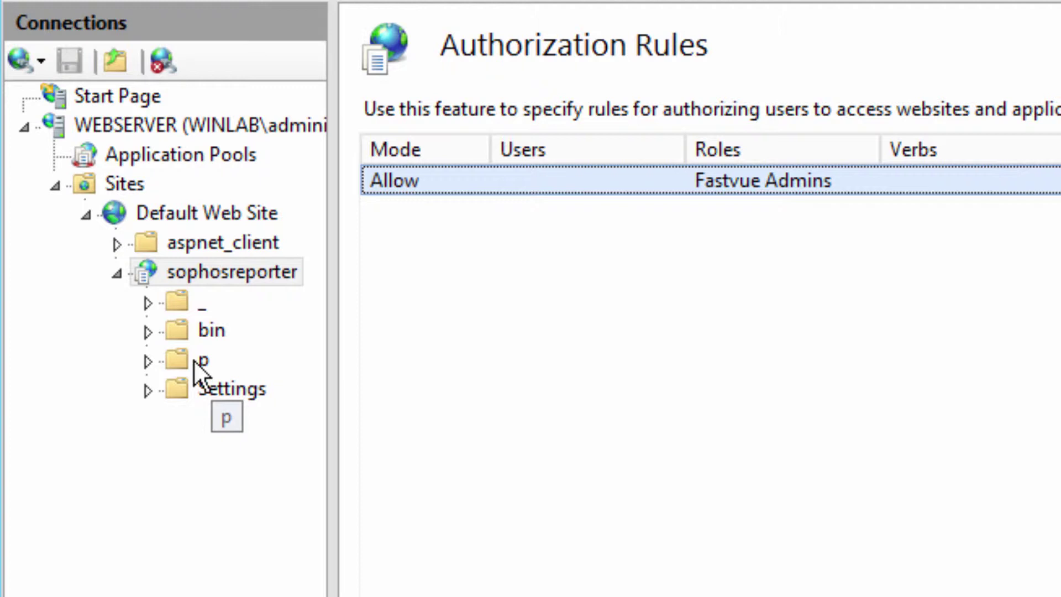
Step: In folder p's Authorization Rules, add an Allow rule for the Fastvue Viewers role
left_click(195, 361)
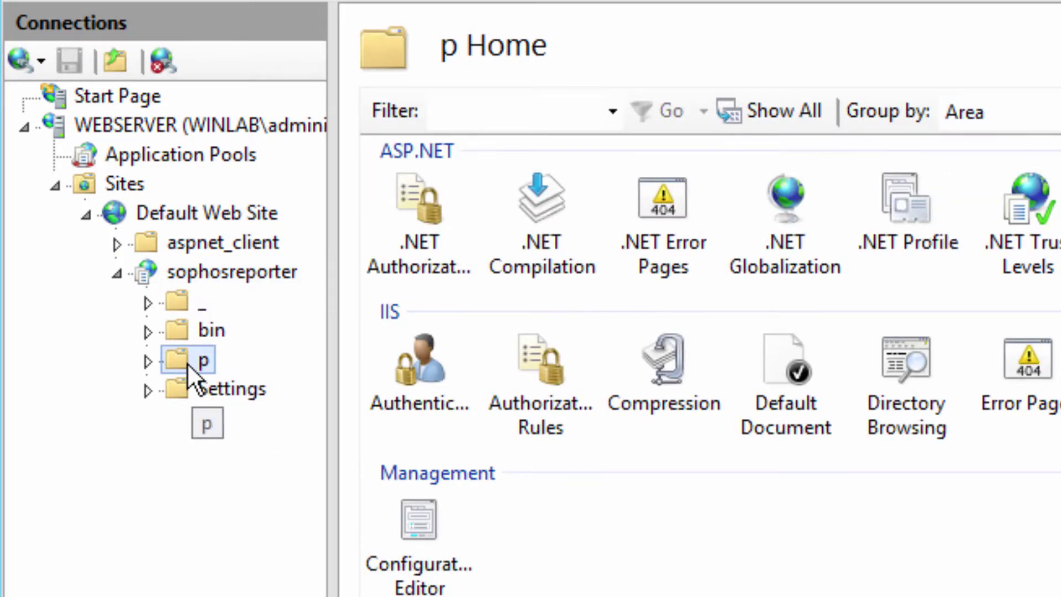
left_click(542, 383)
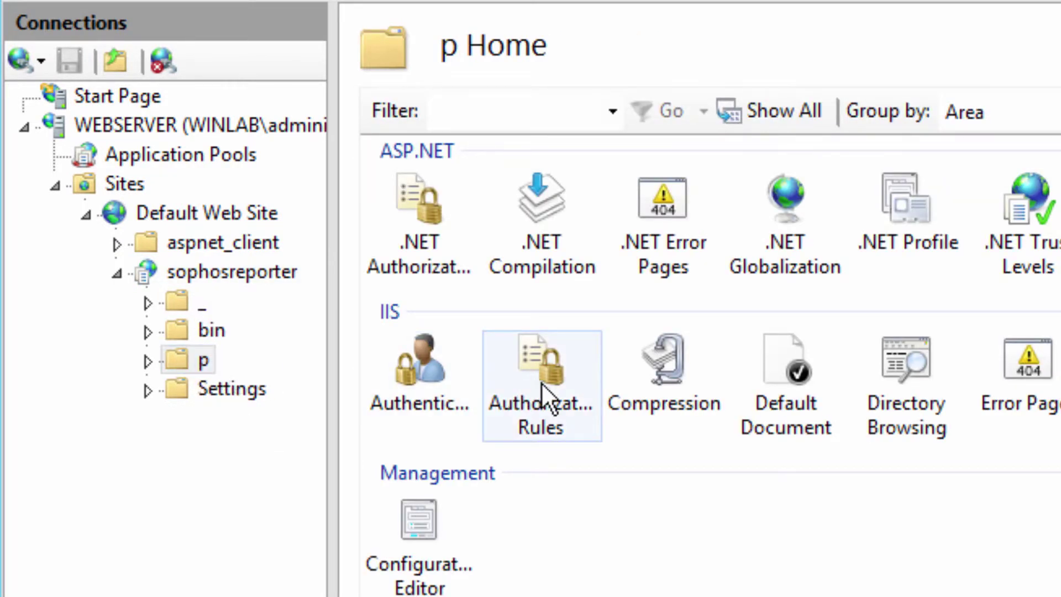
left_click(544, 378)
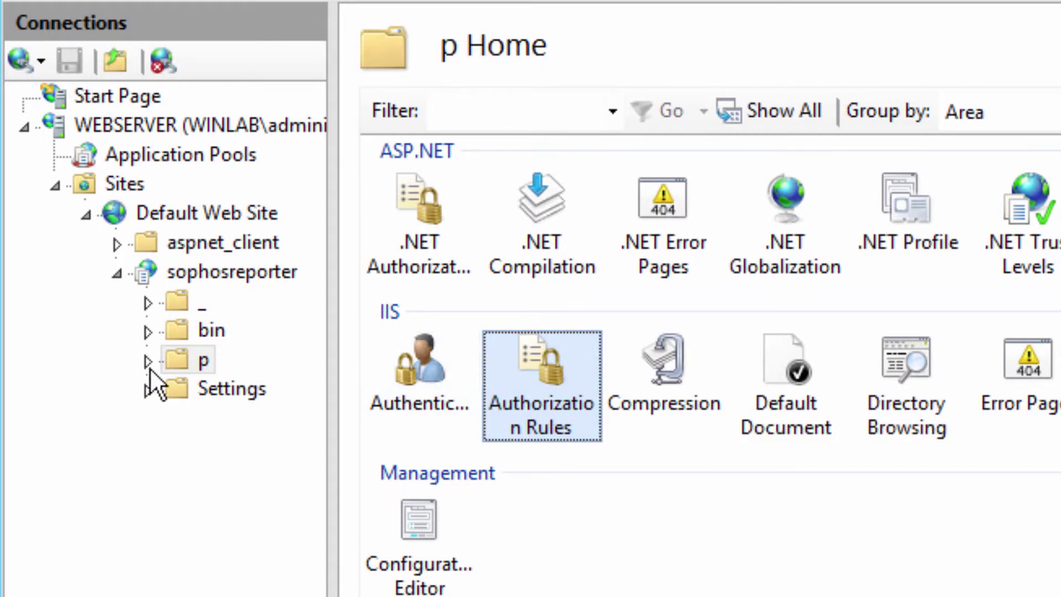
double_click(542, 372)
left_click(447, 188)
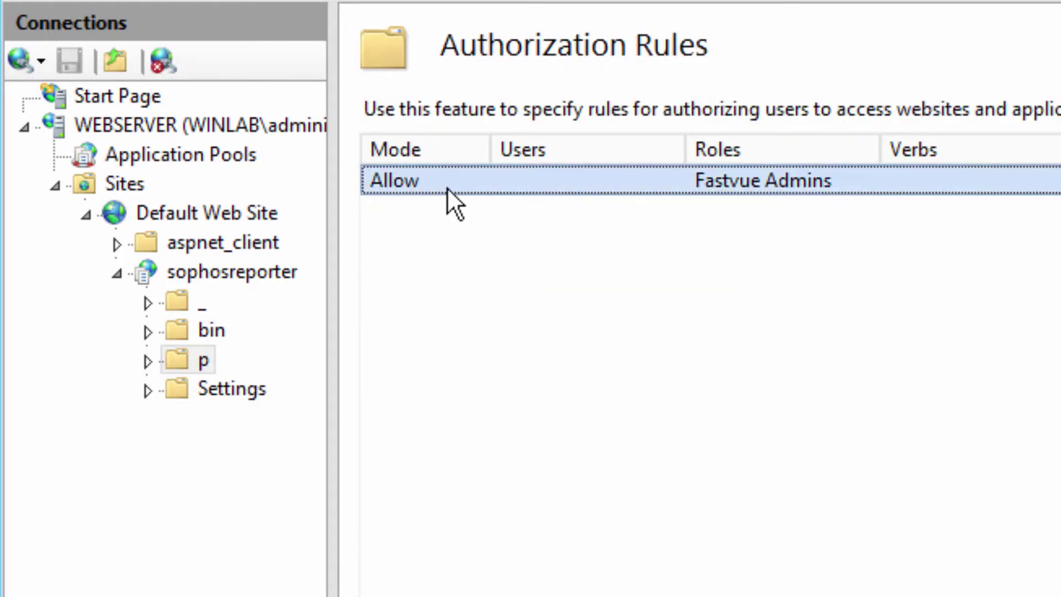
left_click(829, 199)
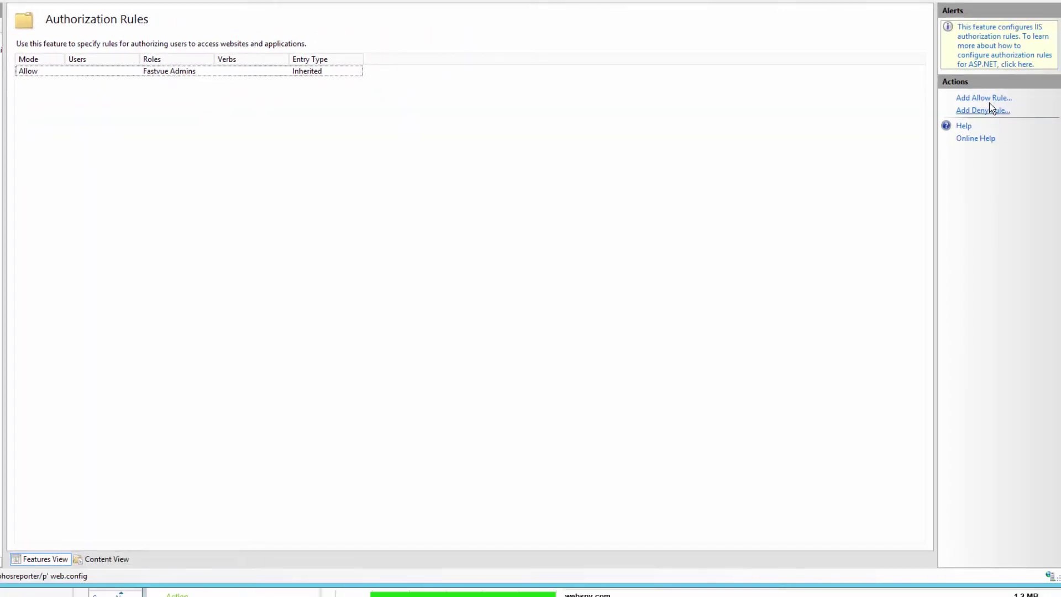
left_click(988, 99)
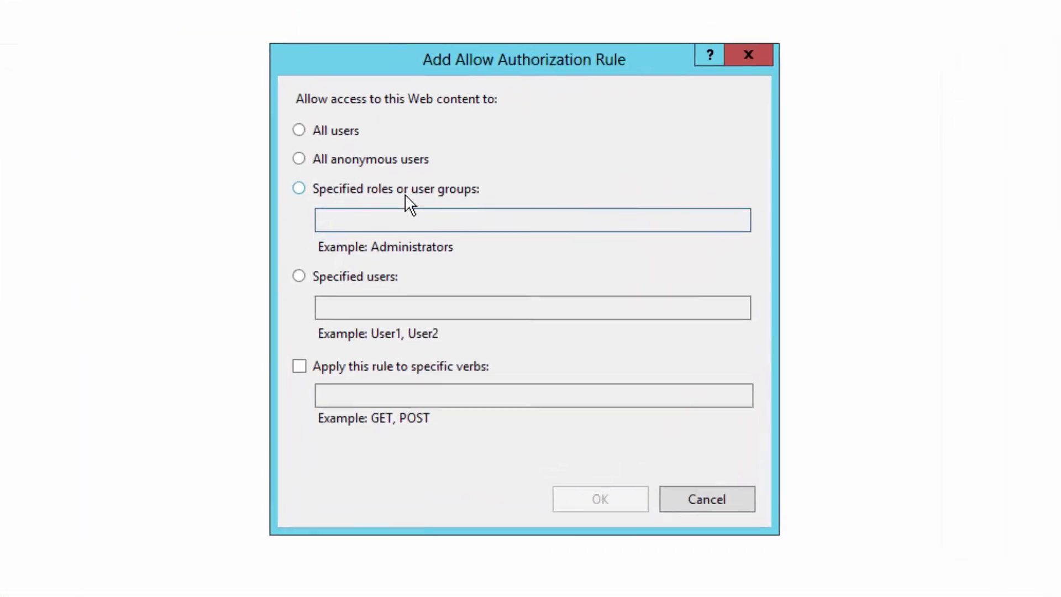
left_click(423, 209)
left_click(412, 218)
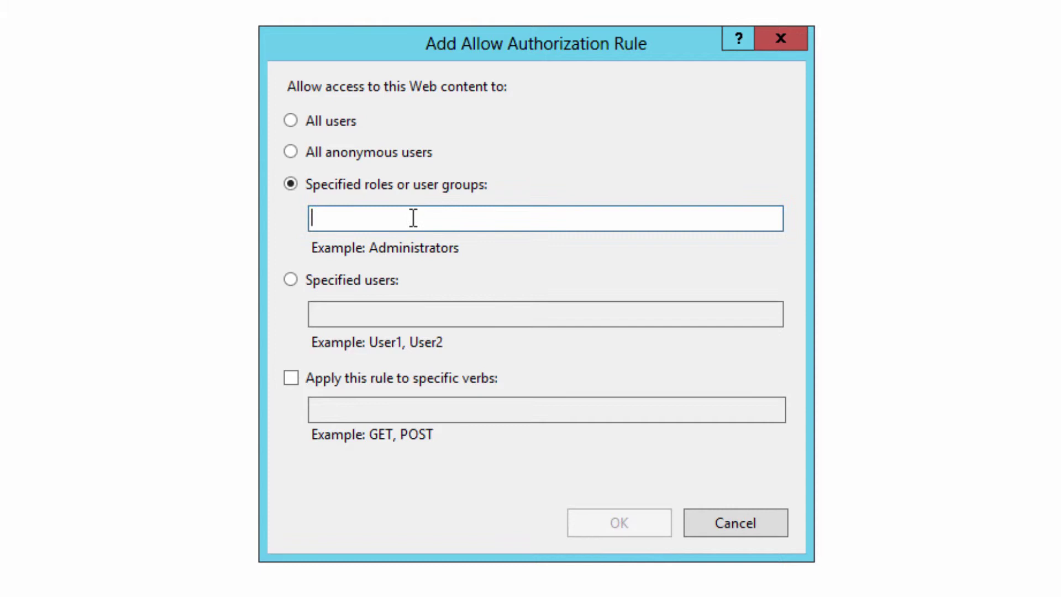
type("Fastvue Viewers")
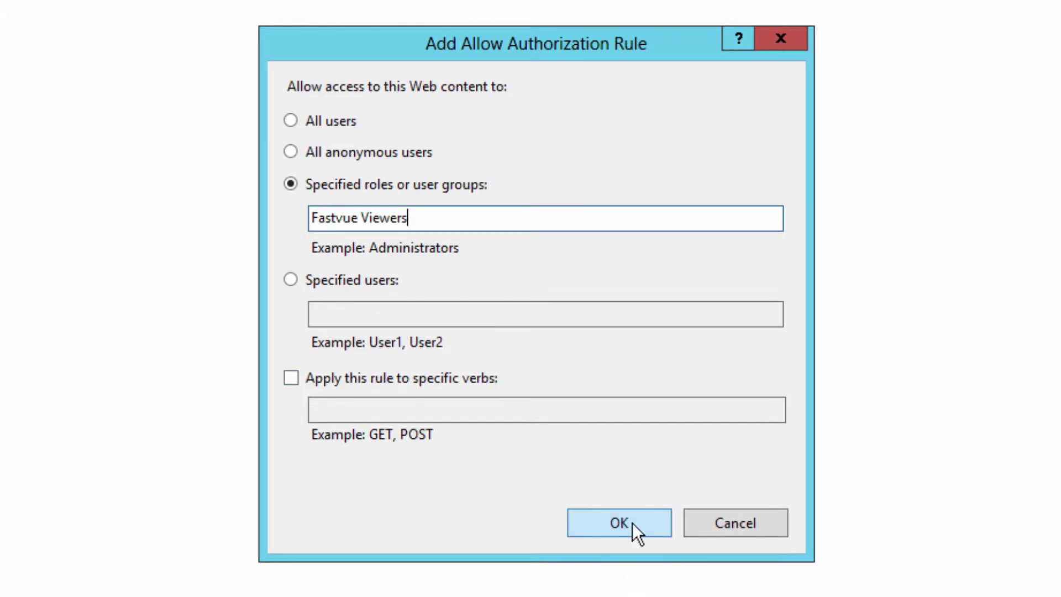
left_click(633, 522)
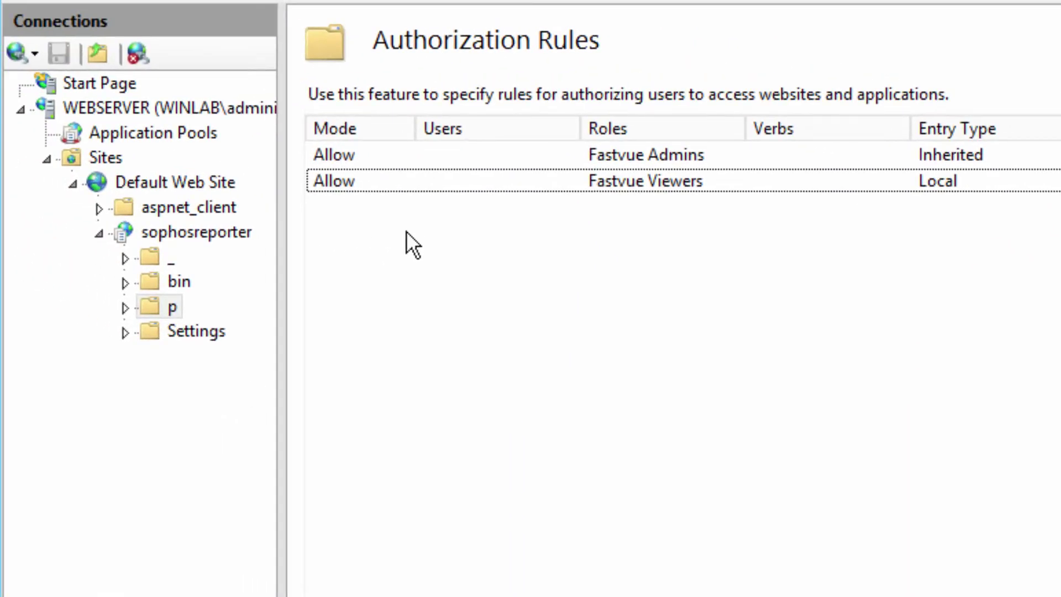
Step: In the _ folder's Authorization Rules, add an Allow rule for the Fastvue Viewers role
left_click(157, 256)
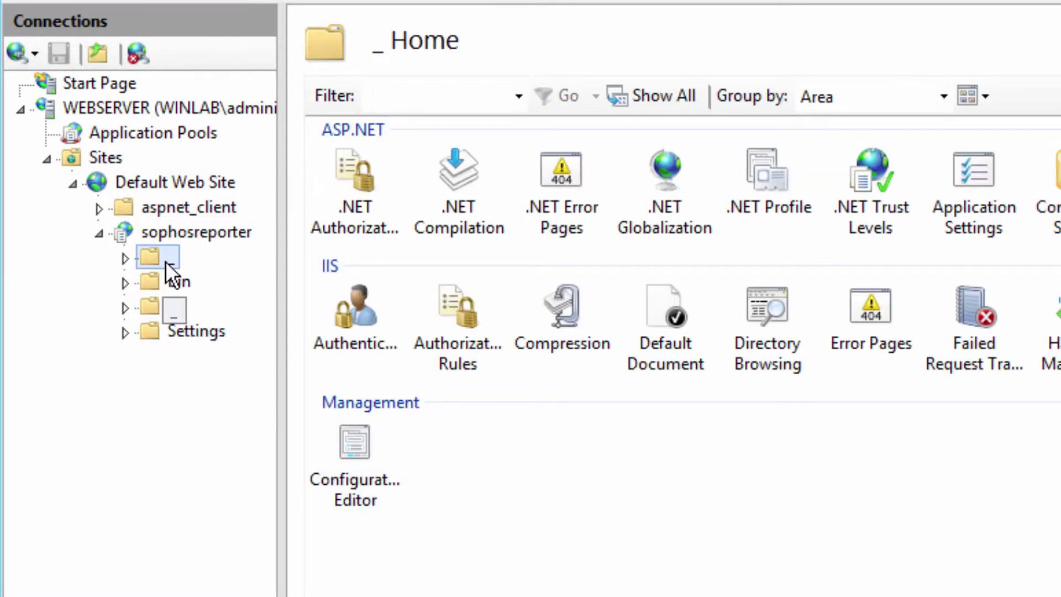
left_click(459, 323)
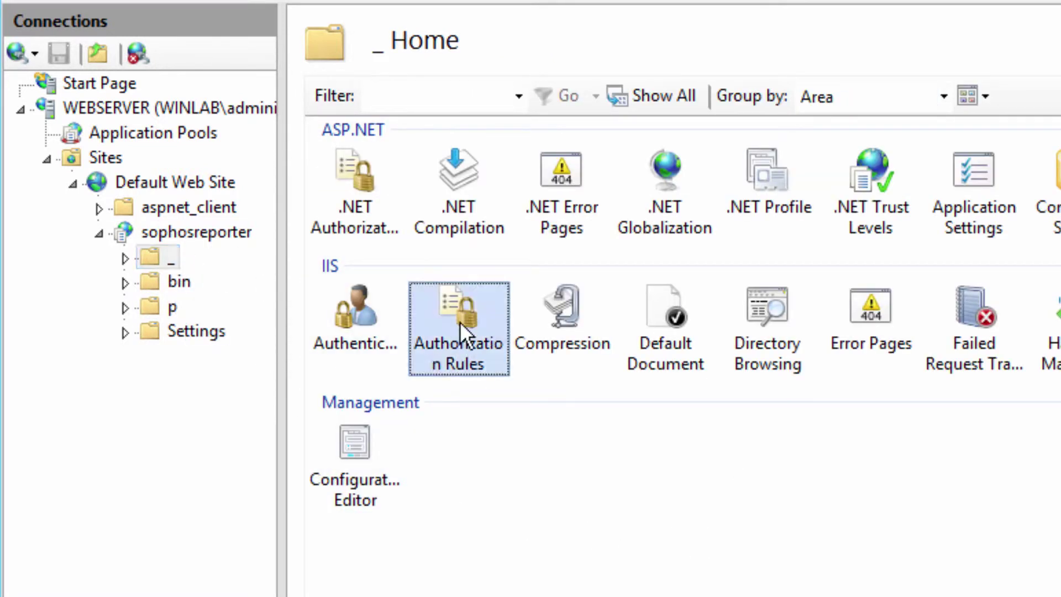
double_click(461, 318)
right_click(562, 266)
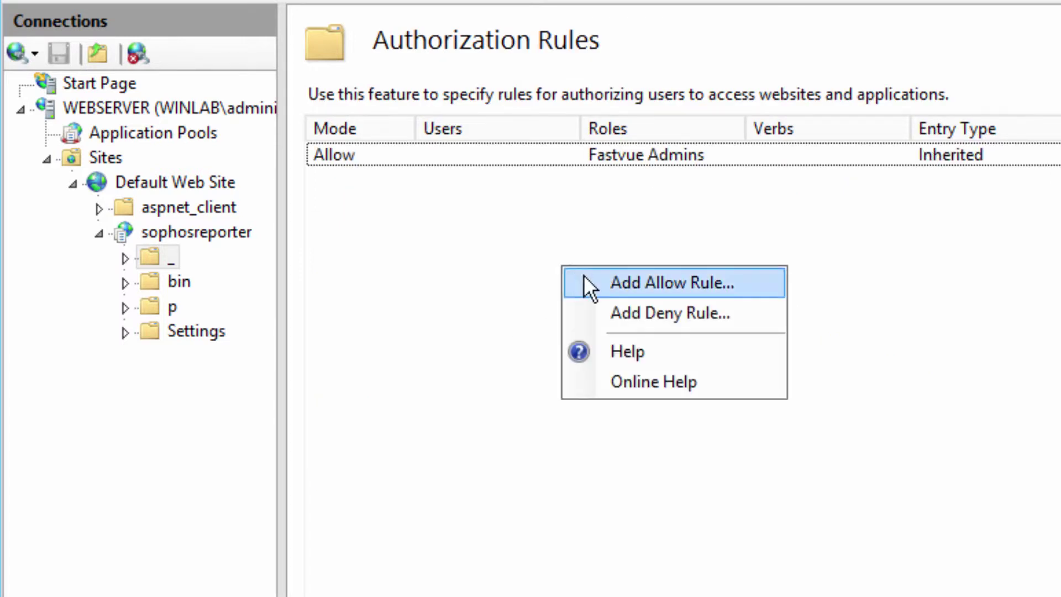
left_click(587, 277)
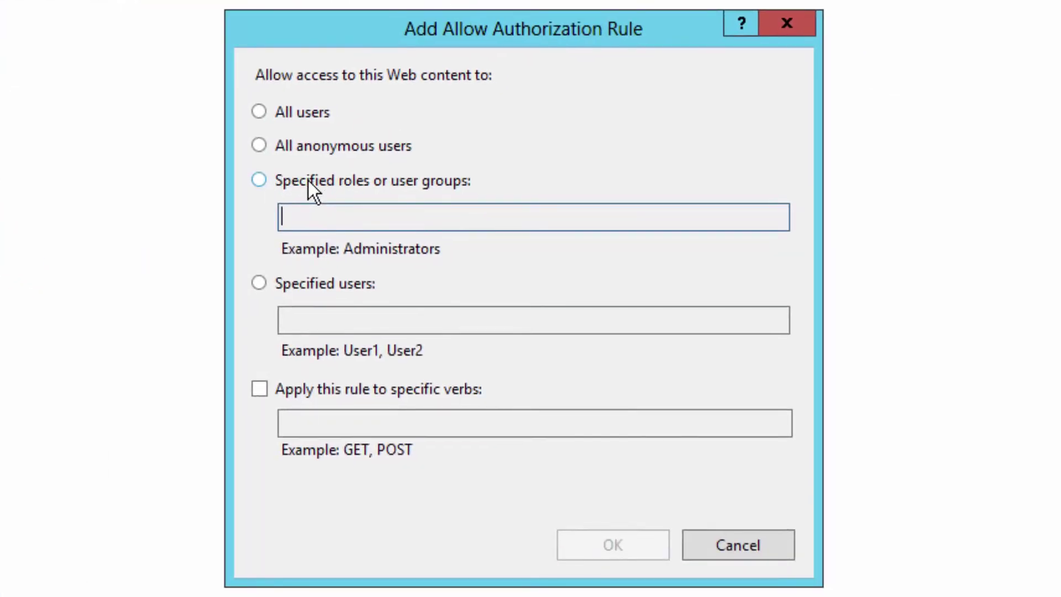
left_click(310, 181)
type("Fastvue V")
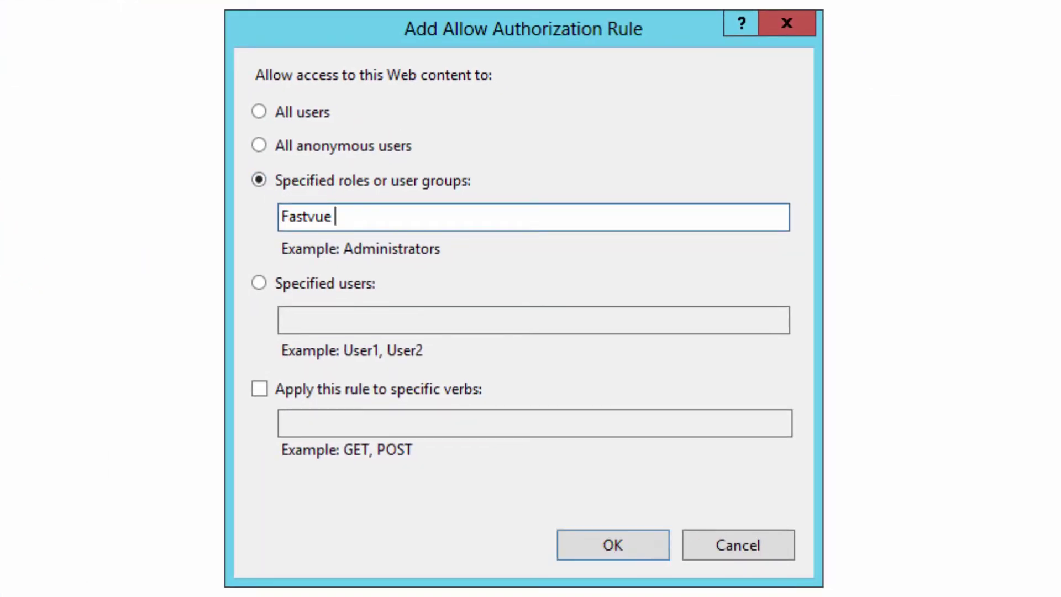
type("iewers")
left_click(630, 546)
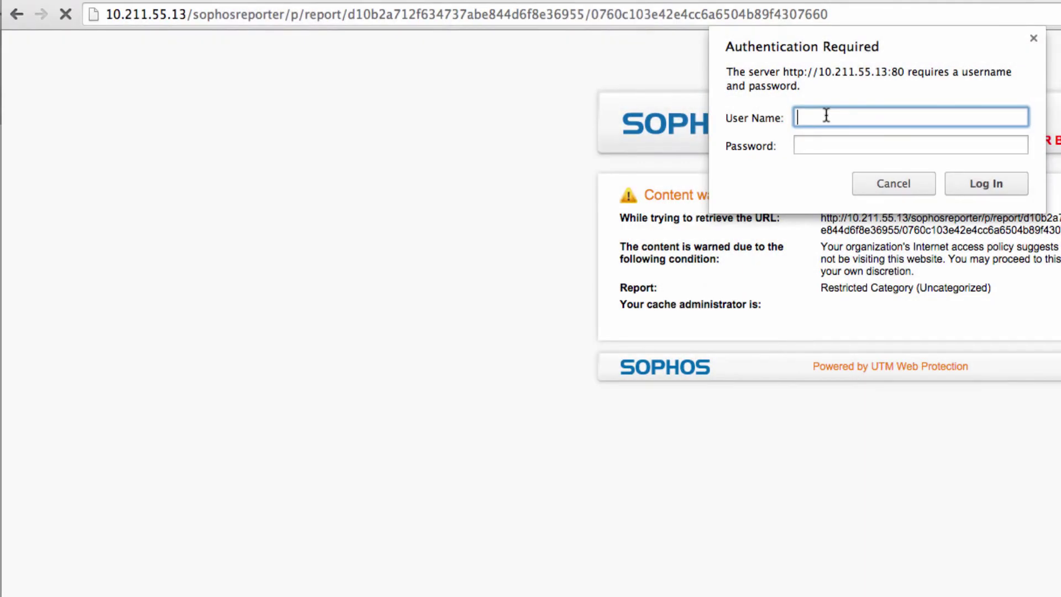
Step: Sign in to view the report, then trim the address to /sophosreporter/ and load the site root
type("winla")
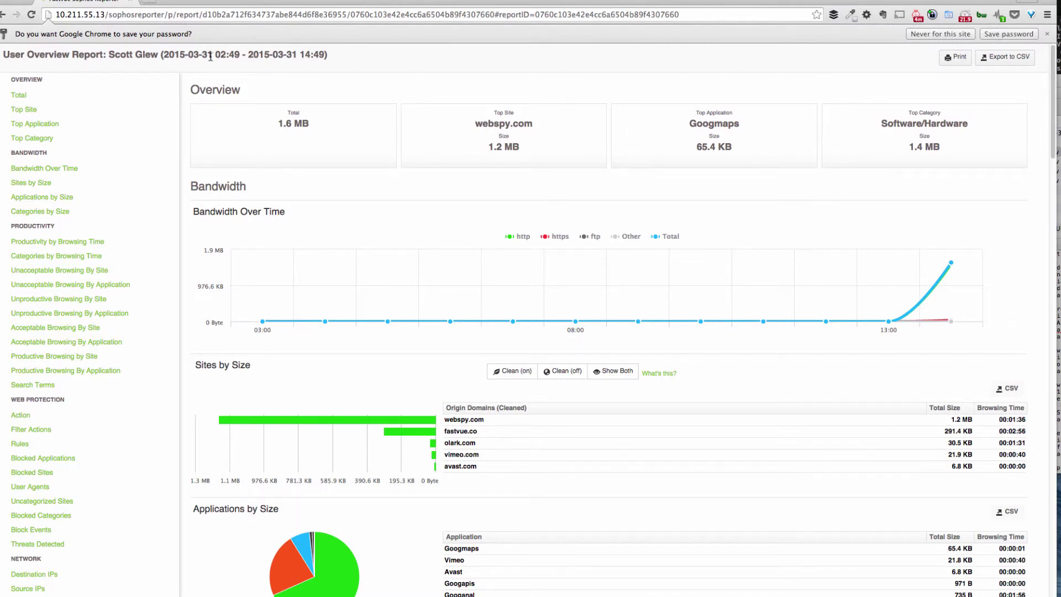
left_click(165, 15)
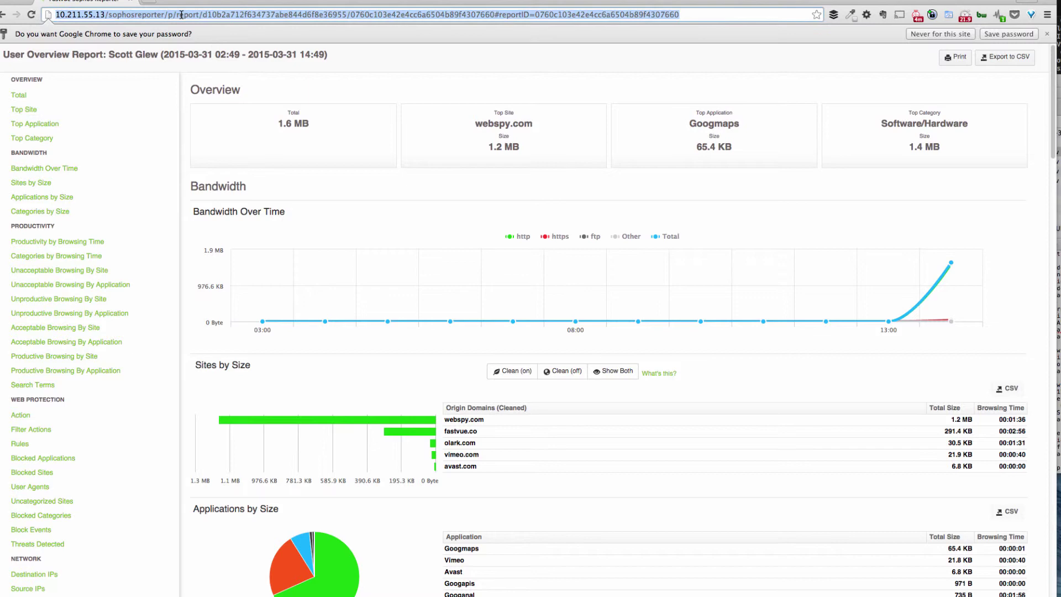
left_click(171, 15)
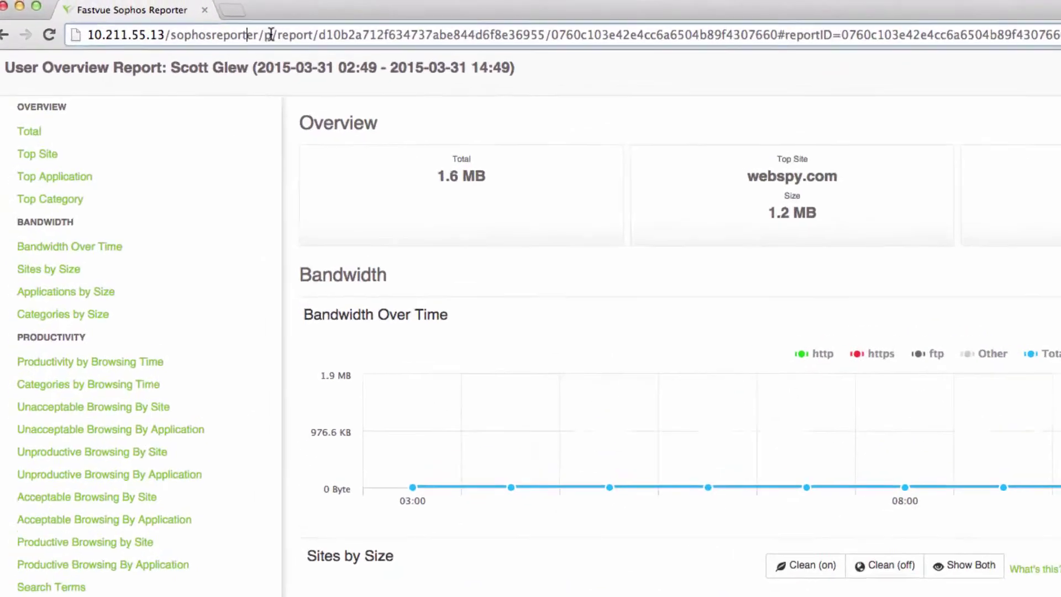
left_click_drag(168, 14, 254, 14)
left_click_drag(454, 43, 1058, 43)
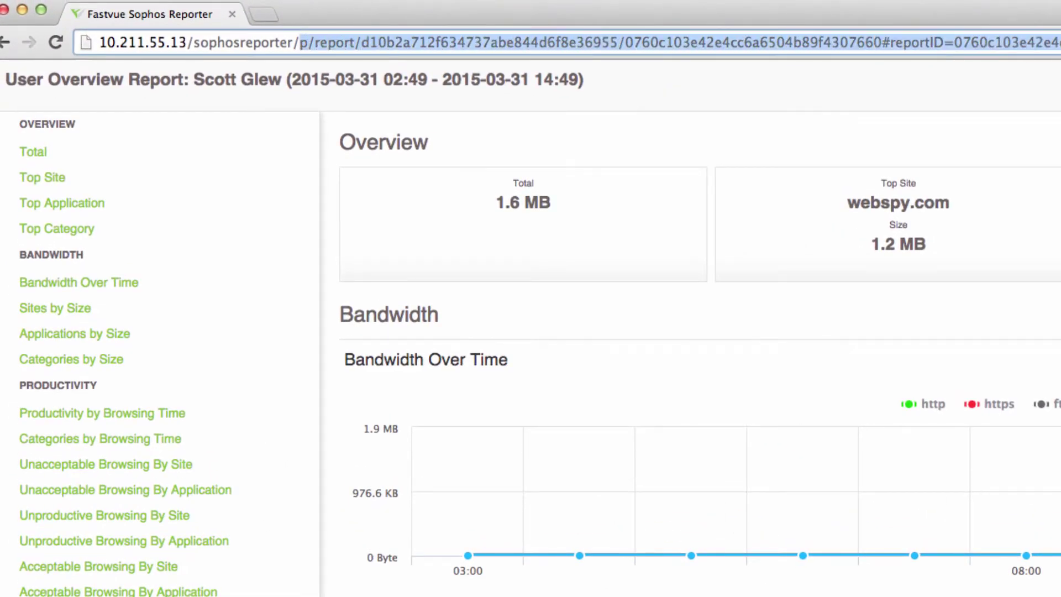
key("BackSpace")
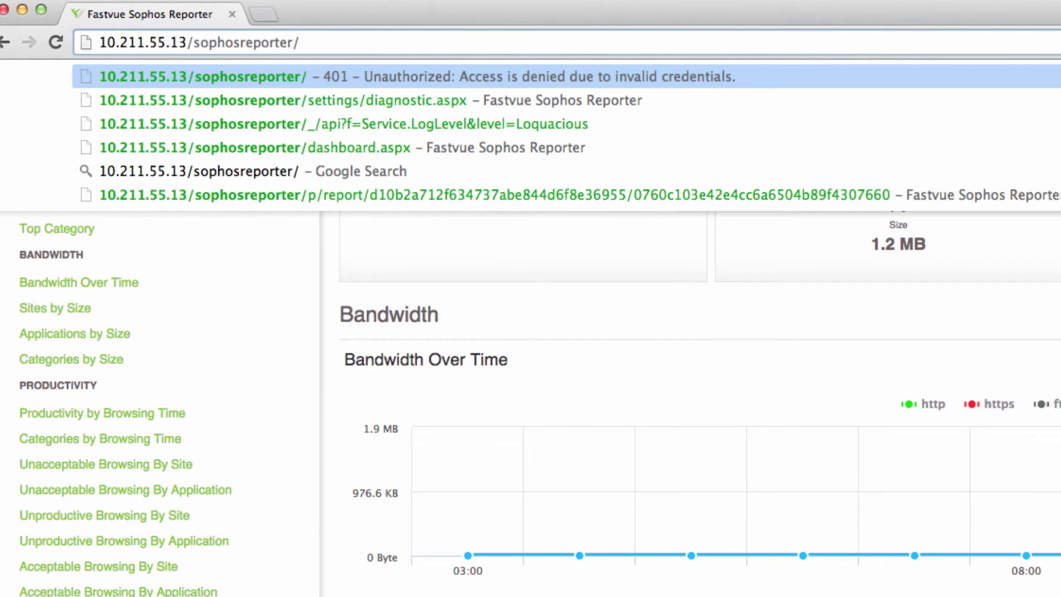
key("Return")
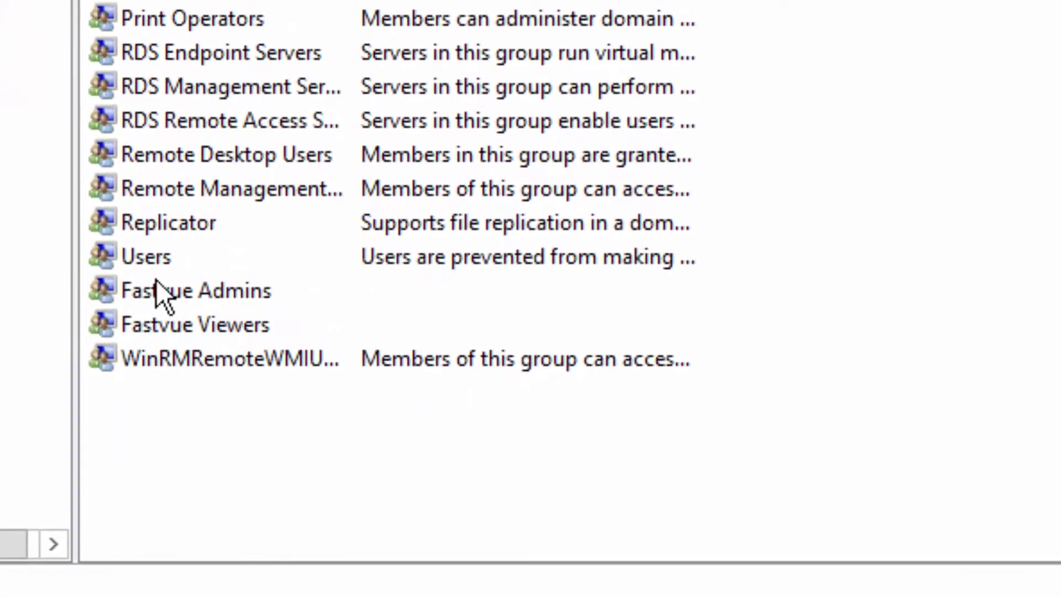
Step: Check the Fastvue Admins and Fastvue Viewers groups in Computer Management
left_click(156, 283)
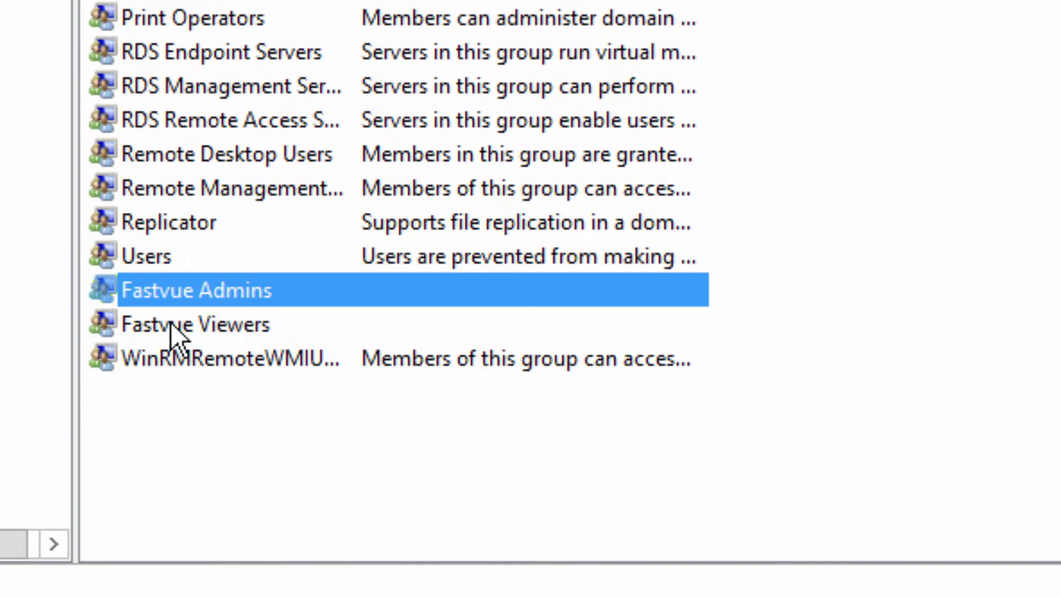
left_click(227, 326)
left_click(233, 292)
left_click(214, 324)
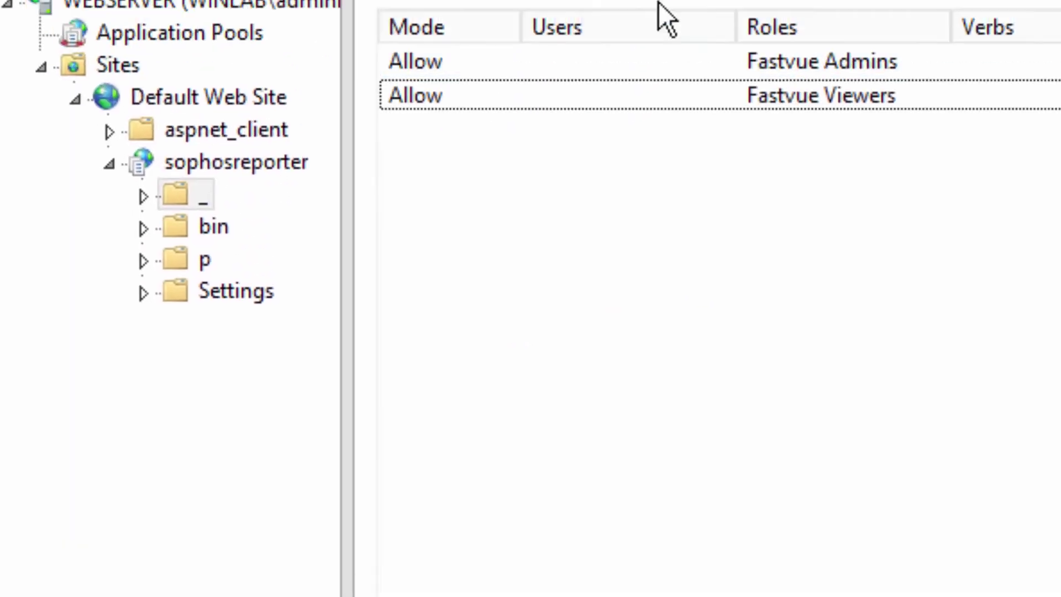
Step: Confirm Windows Authentication is enabled on the sophosreporter site
left_click(214, 284)
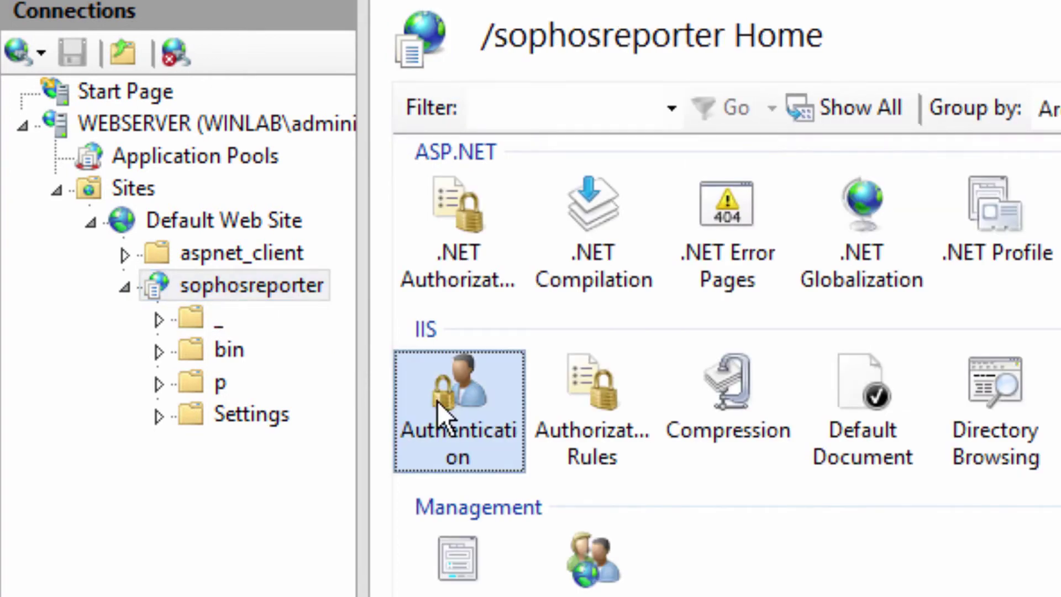
double_click(437, 400)
left_click(568, 316)
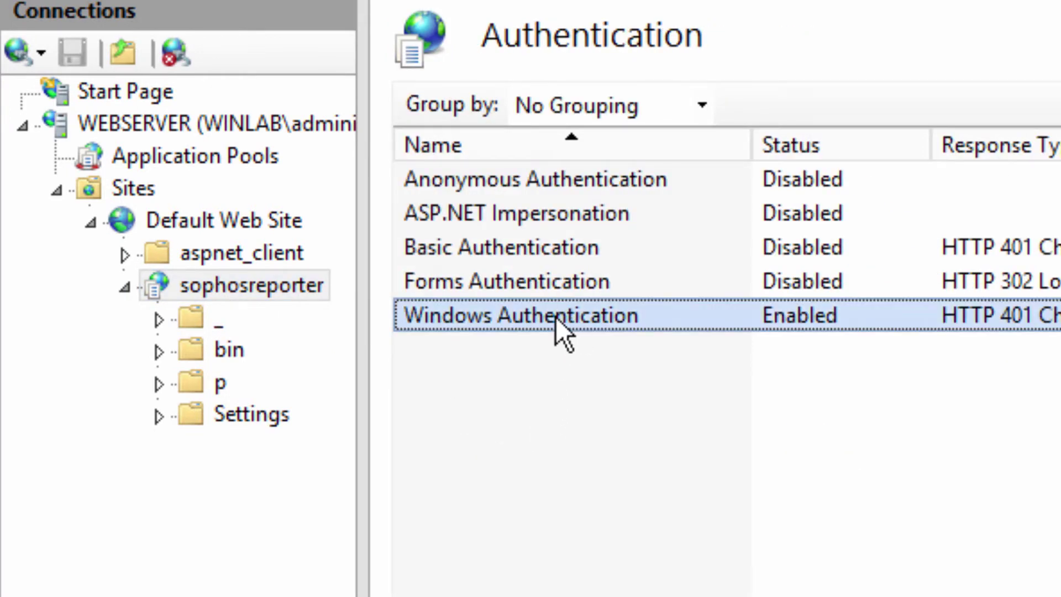
left_click(742, 486)
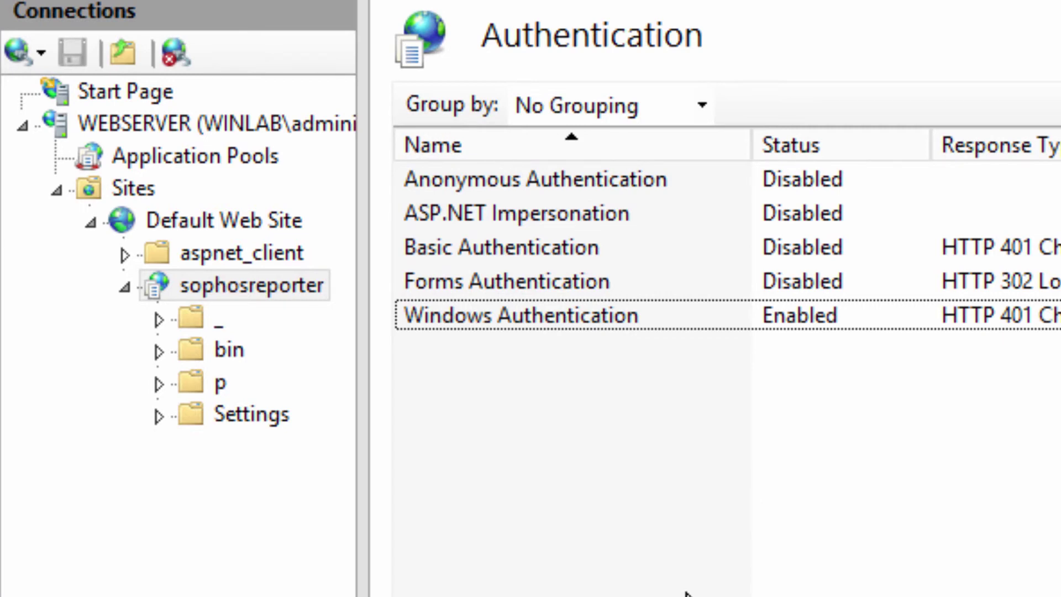
Step: Review the _ folder's Authorization Rules: Fastvue Admins and Fastvue Viewers allow rules
left_click(206, 320)
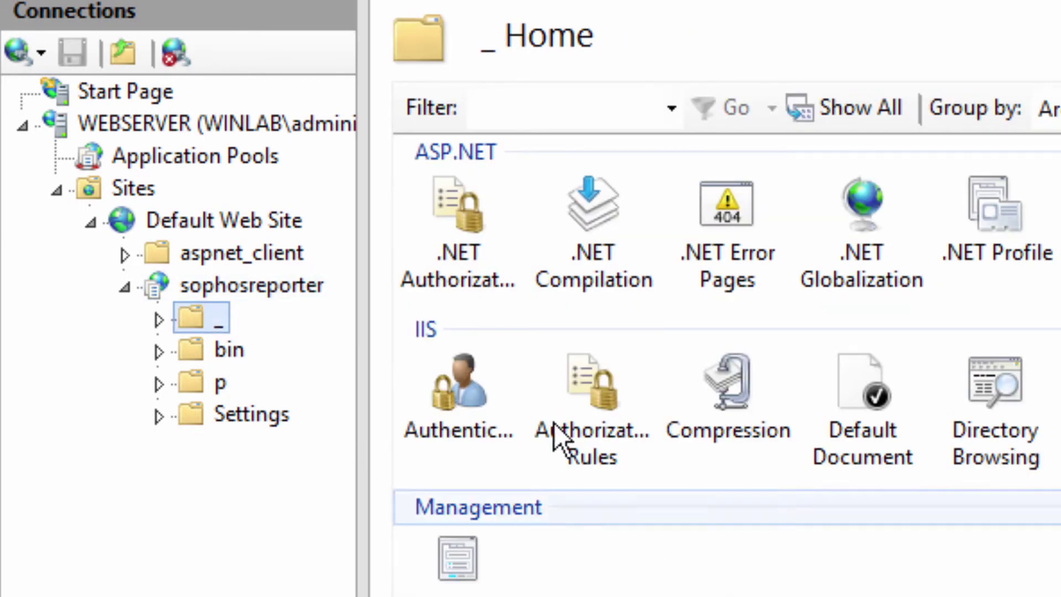
double_click(580, 387)
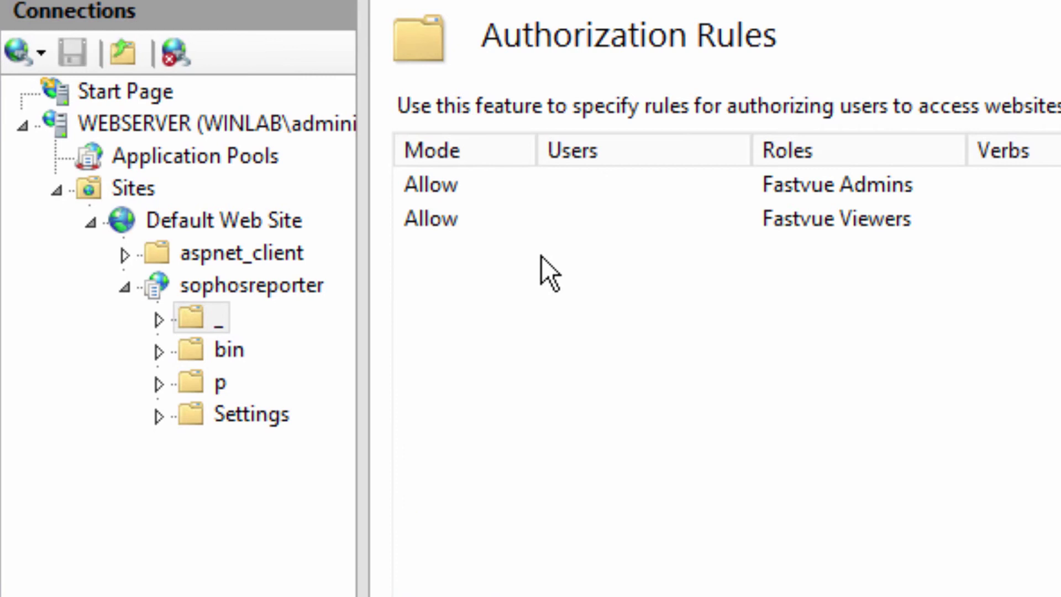
left_click(552, 185)
left_click(552, 218)
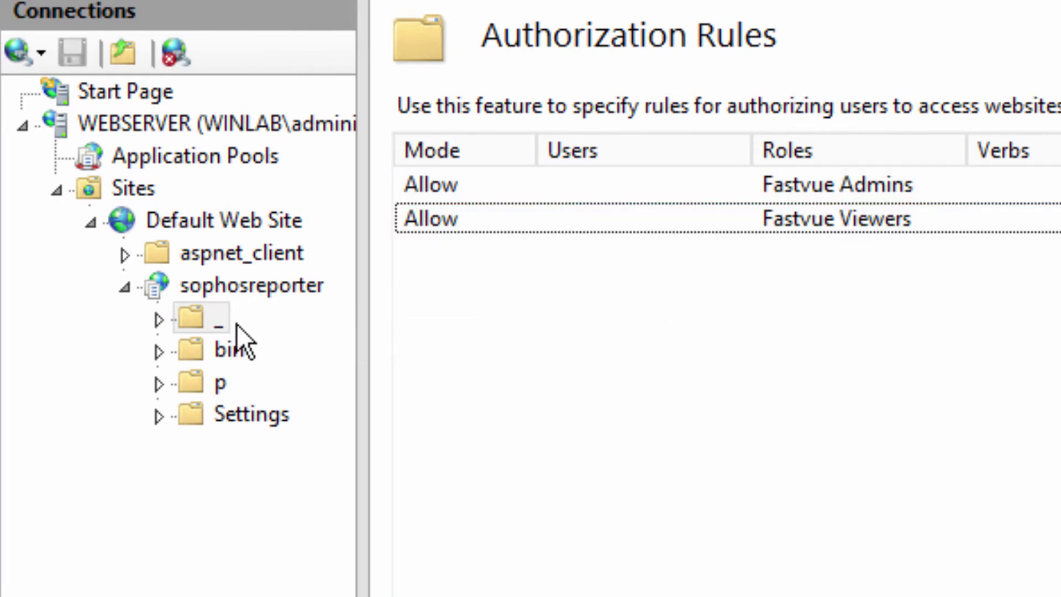
Step: Finish on sophosreporter's Authorization Rules, which allow only Fastvue Admins
left_click(218, 383)
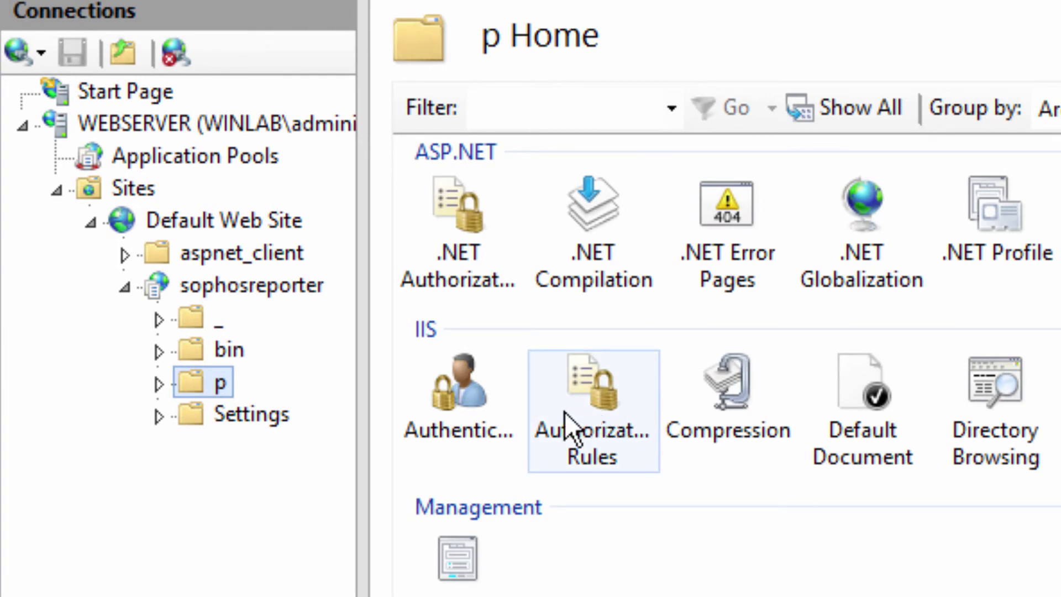
left_click(316, 287)
double_click(569, 412)
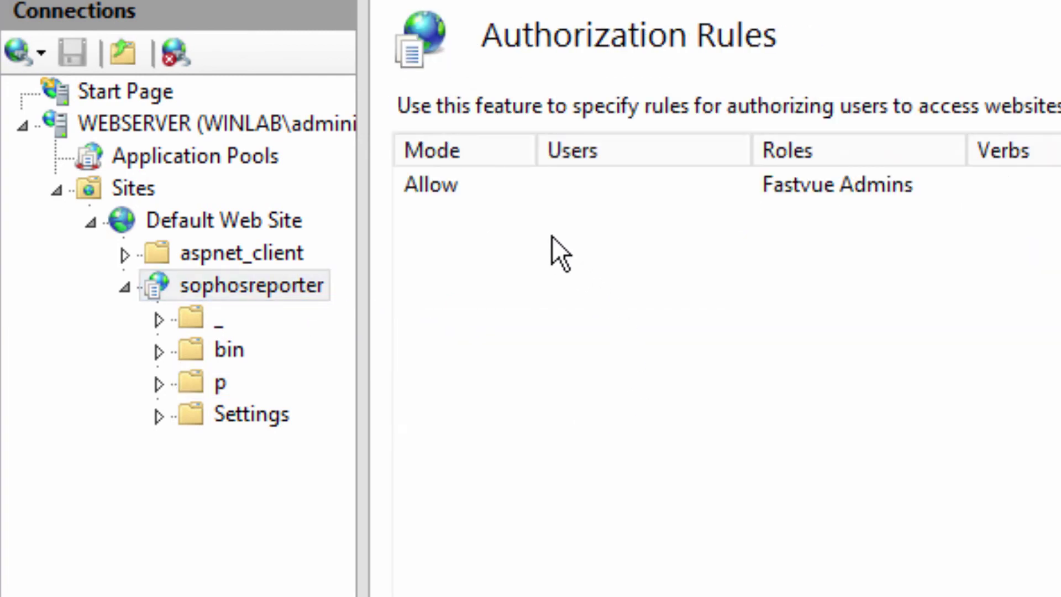
left_click(562, 187)
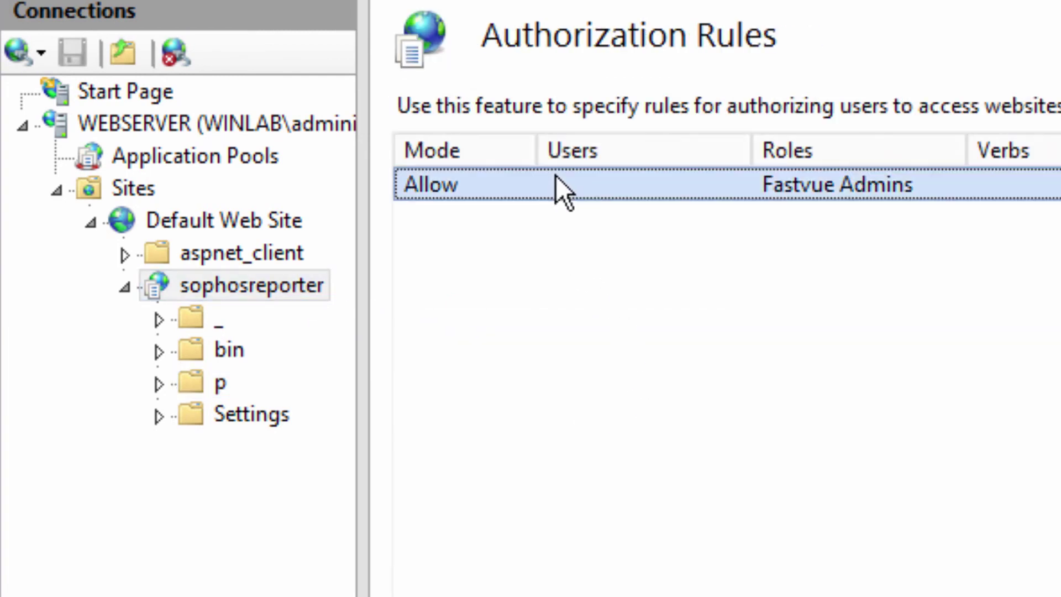
left_click(948, 568)
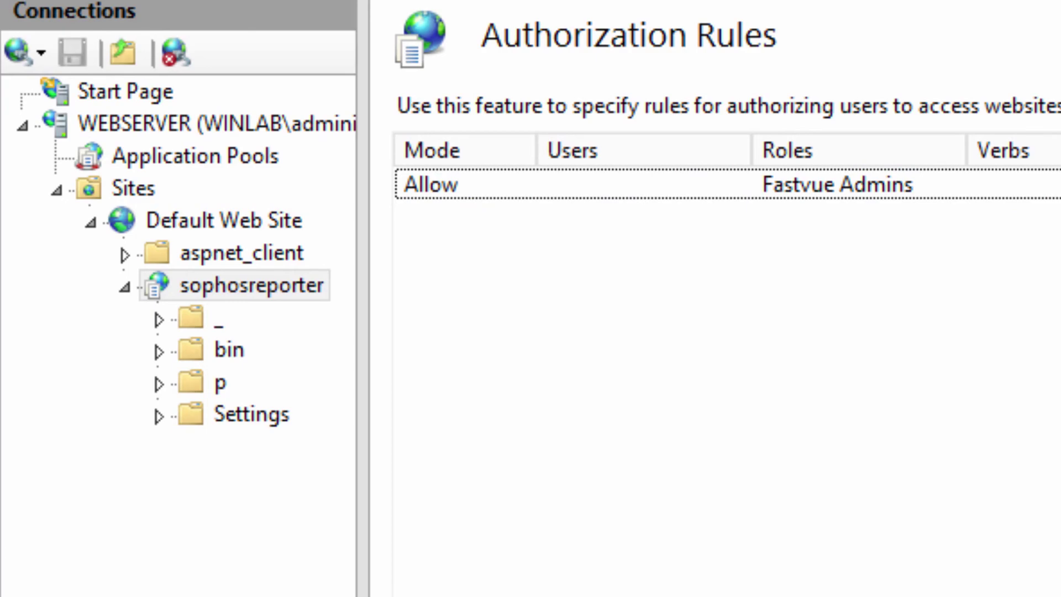